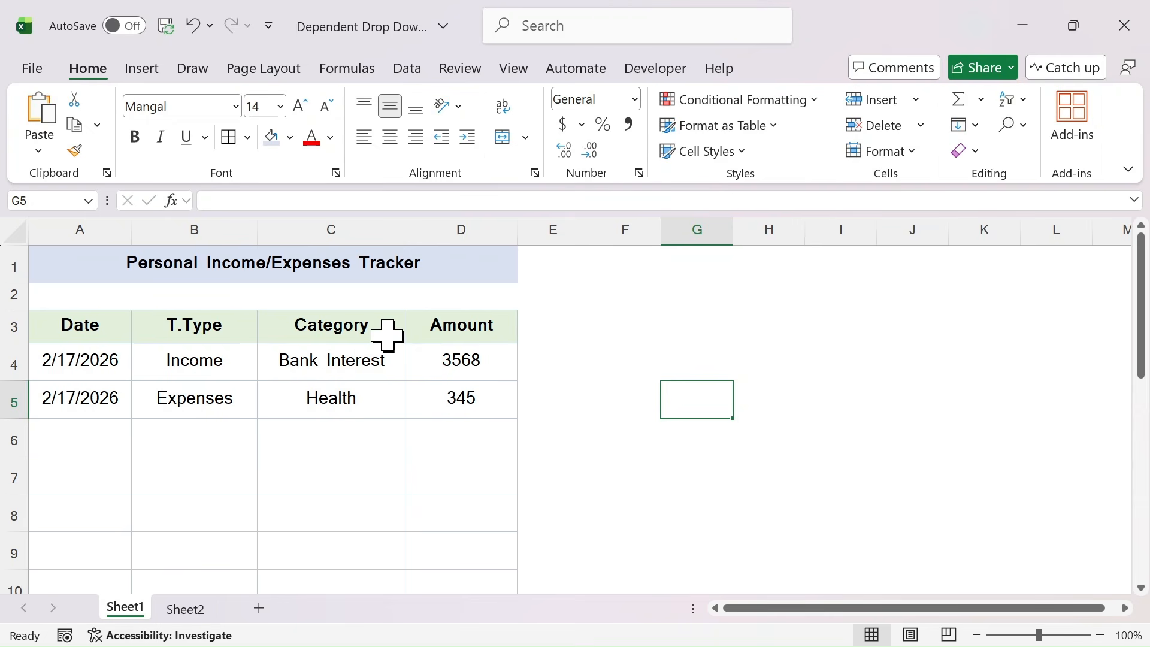
Set the transaction type in B6 to Income and open the category list in C6.
{"action": "left_click", "coordinate": [198, 434]}
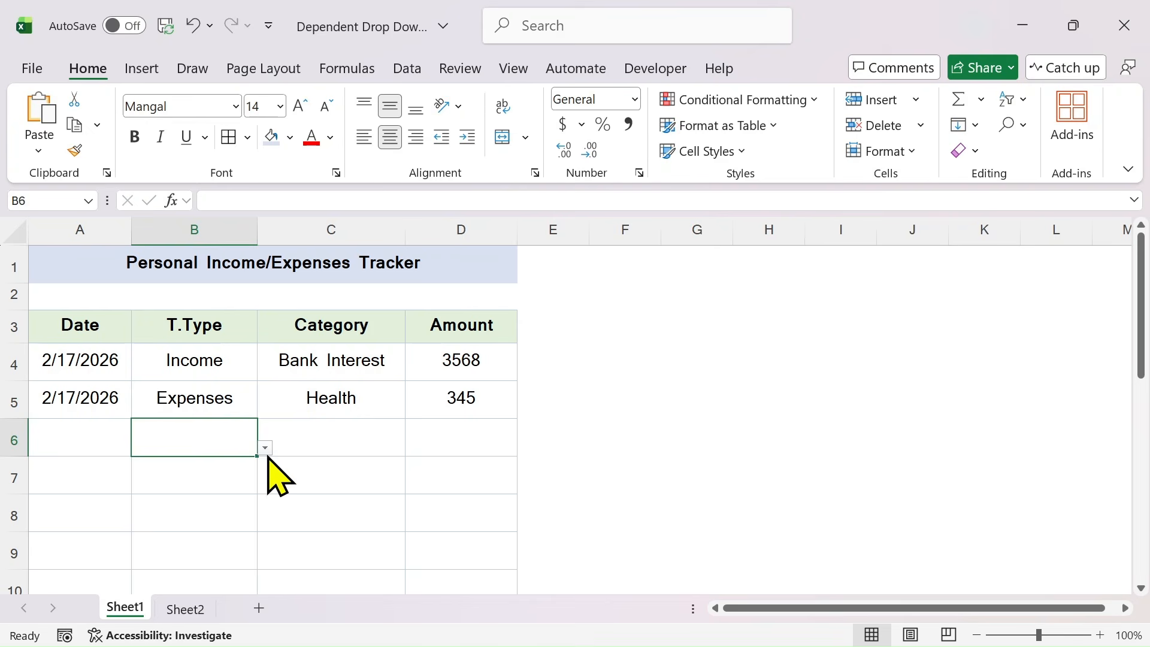
{"action": "left_click", "coordinate": [265, 448]}
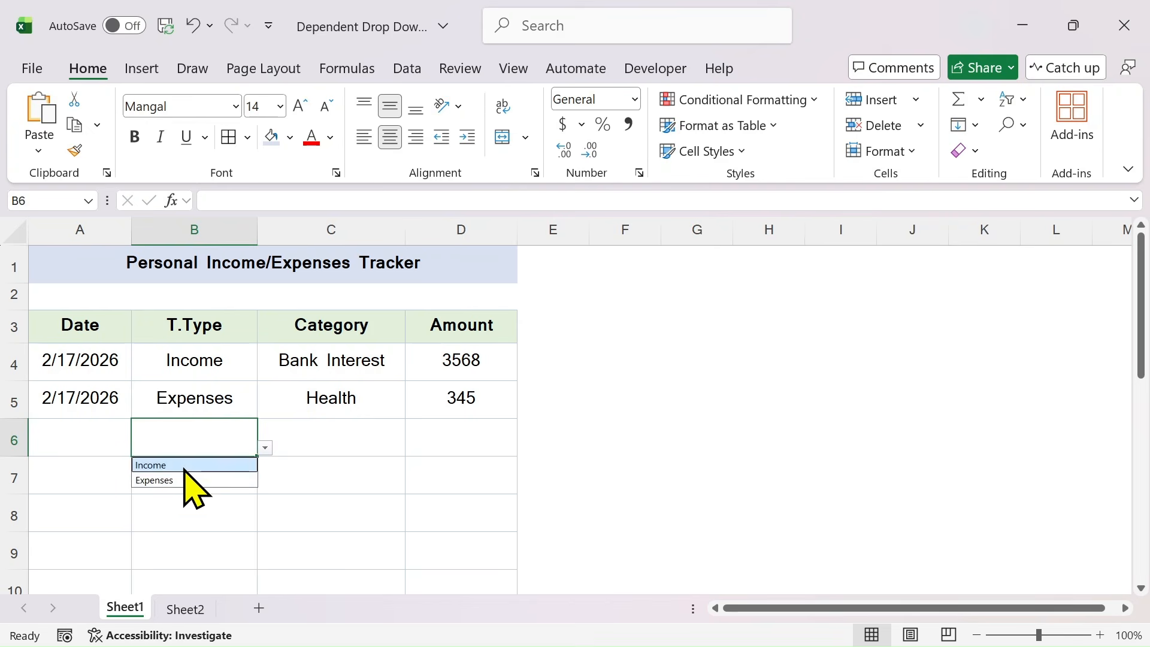
{"action": "left_click", "coordinate": [157, 468]}
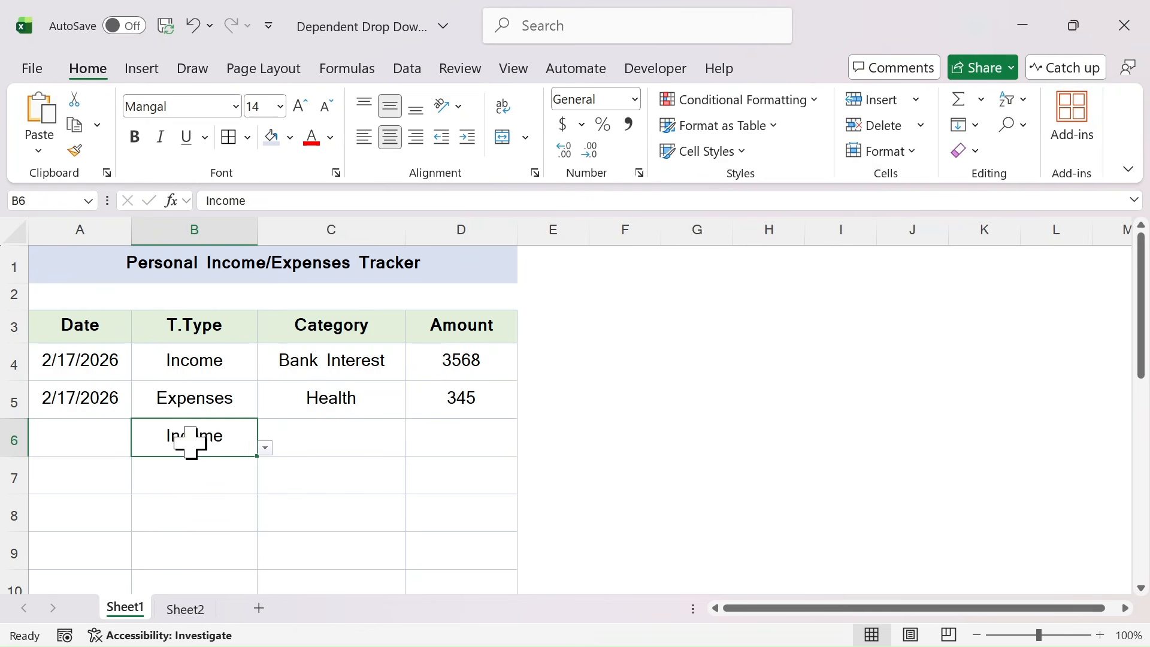
{"action": "left_click", "coordinate": [343, 452]}
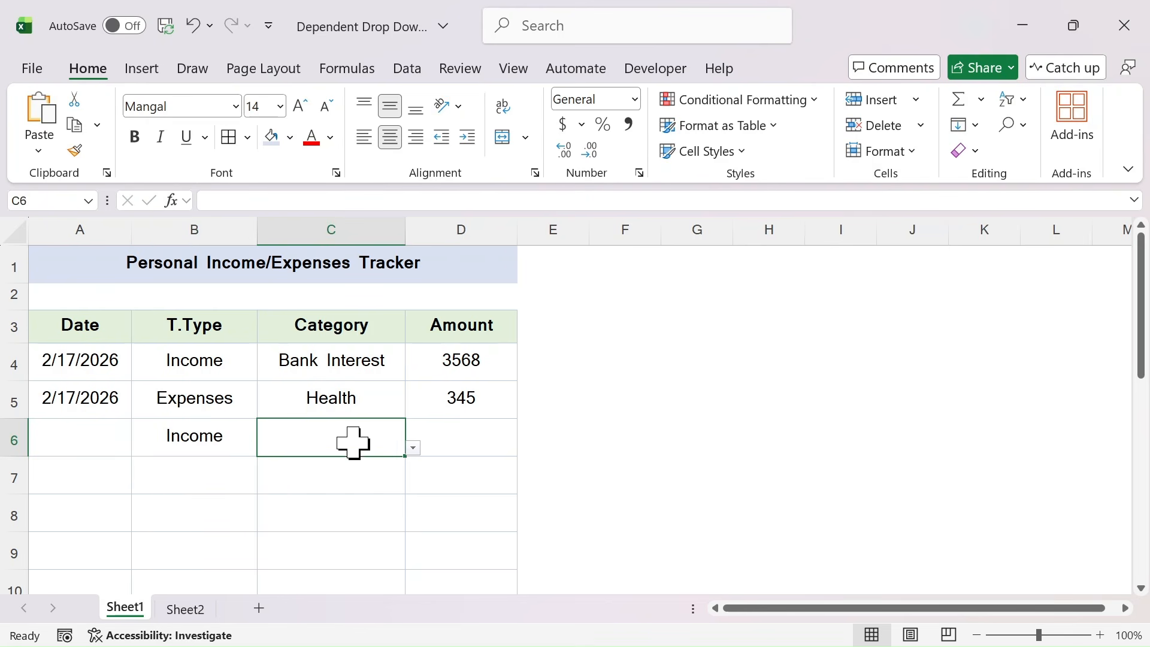
{"action": "left_click", "coordinate": [413, 449]}
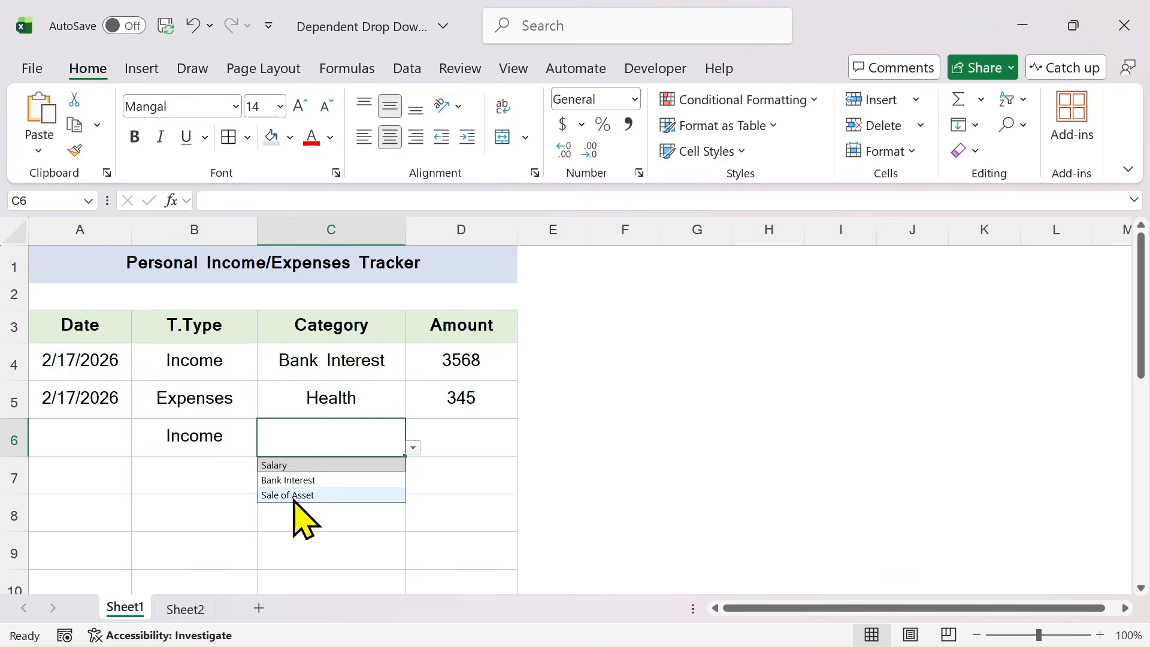
Change the transaction type in B6 to Expenses and choose Education as its category in C6.
{"action": "left_click", "coordinate": [178, 447]}
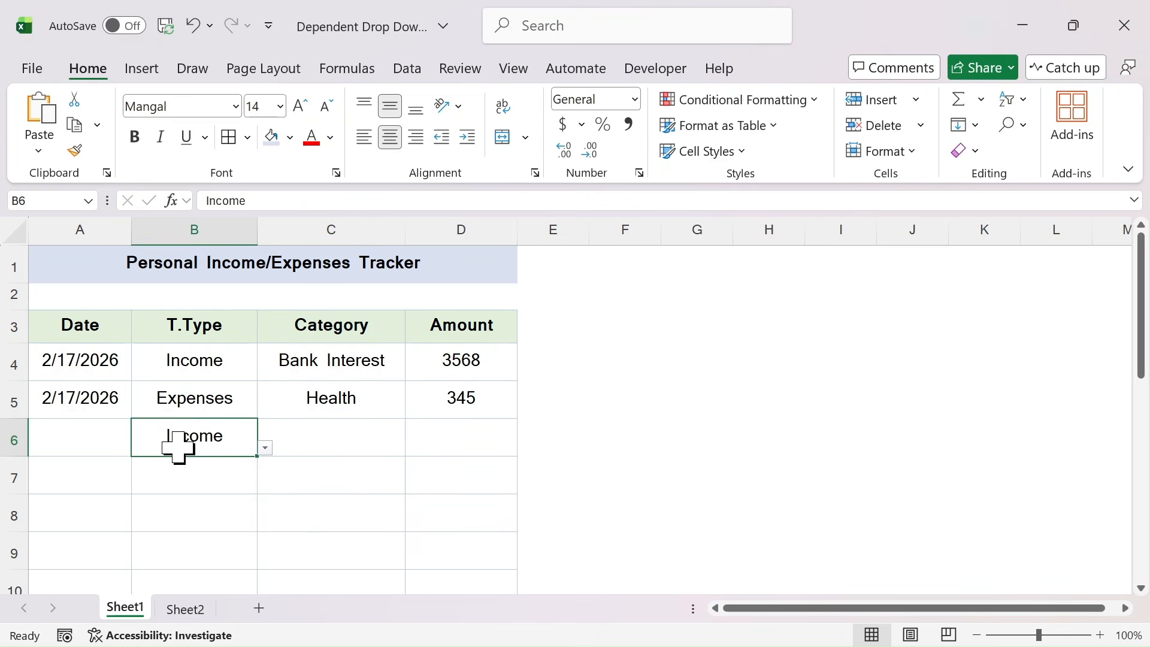
{"action": "left_click", "coordinate": [265, 448]}
{"action": "left_click", "coordinate": [167, 479]}
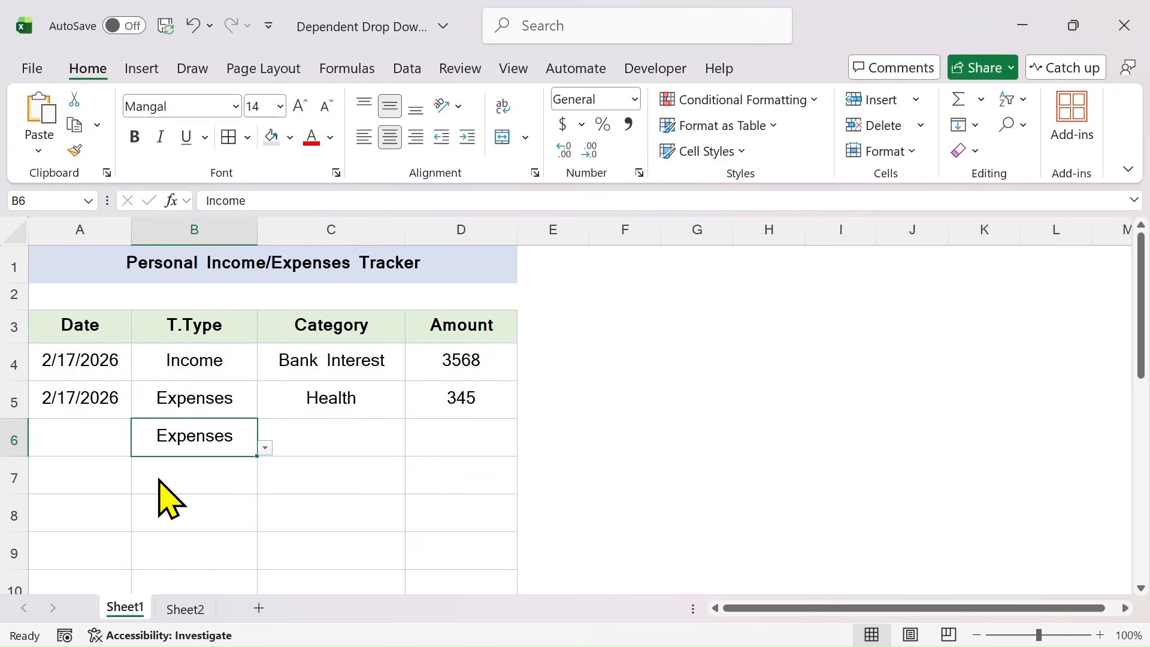
{"action": "left_click", "coordinate": [347, 452]}
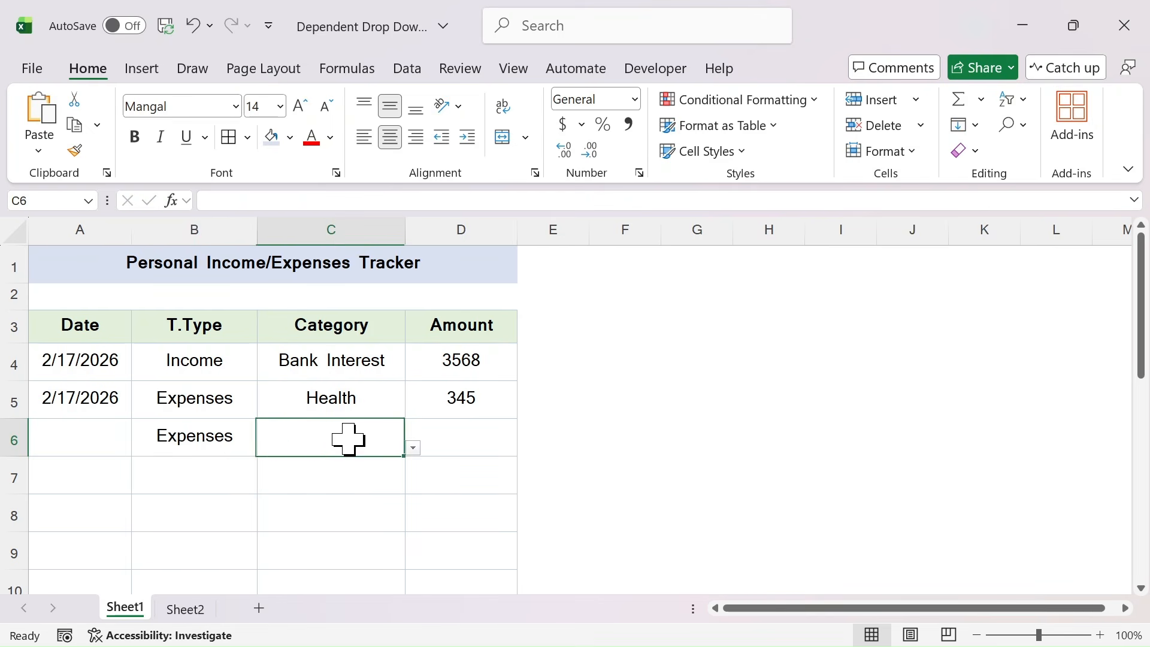
{"action": "left_click", "coordinate": [413, 448]}
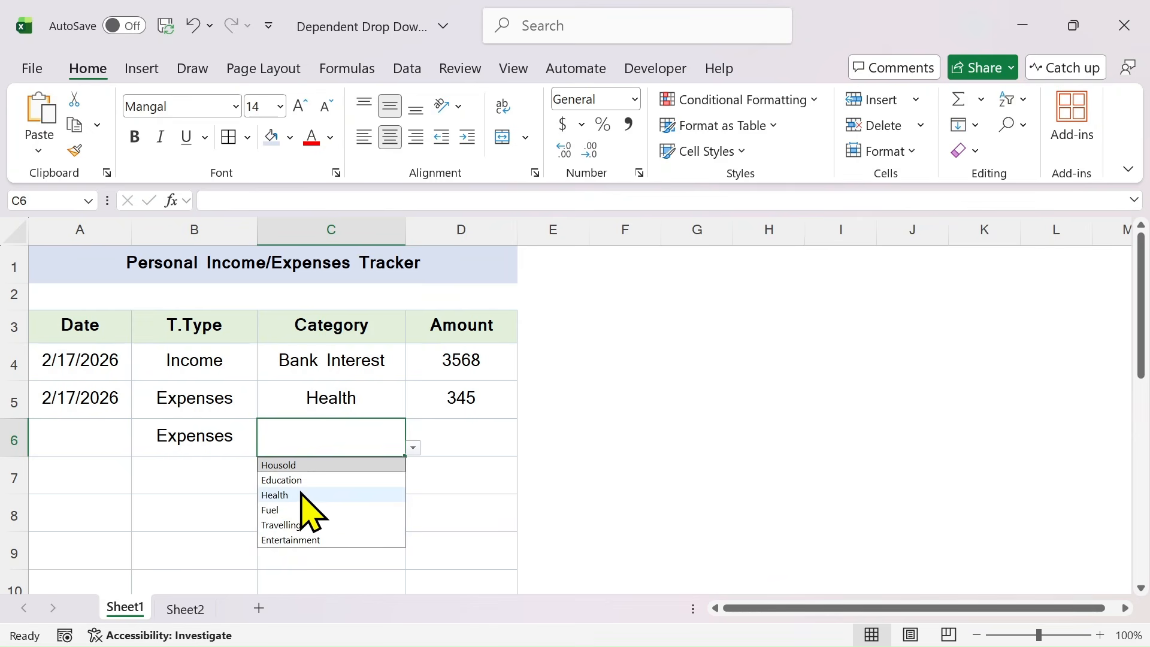
{"action": "left_click", "coordinate": [285, 480]}
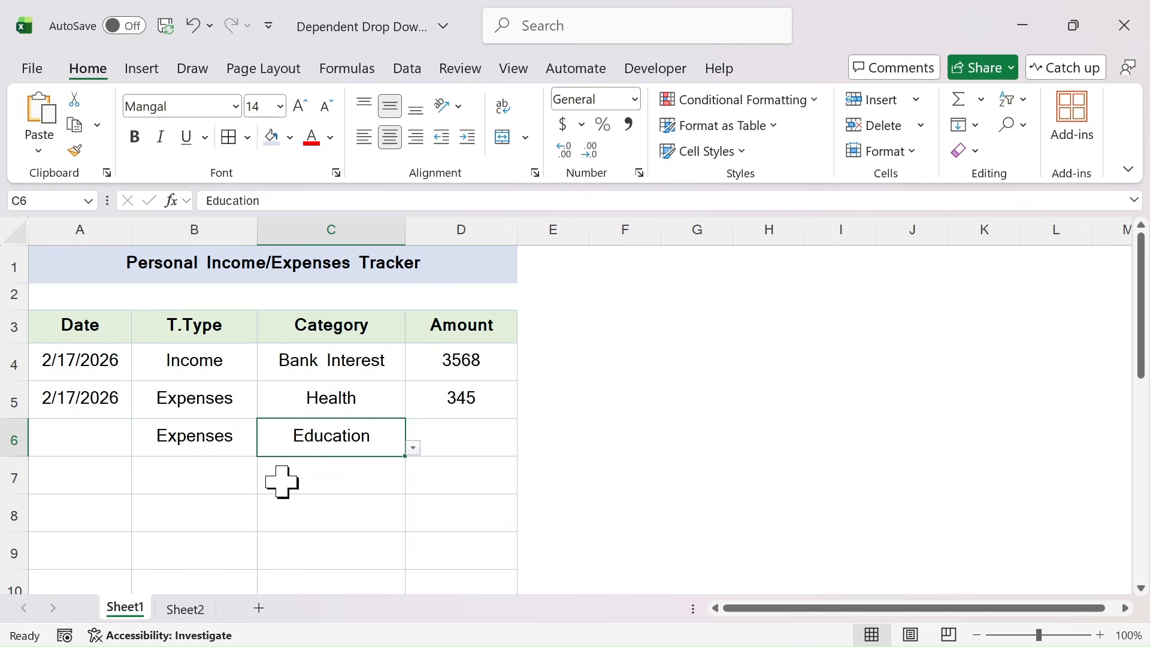
Set the transaction type in B7 to Income and choose Bank Interest as its category in C7.
{"action": "left_click", "coordinate": [204, 476]}
{"action": "left_click", "coordinate": [264, 485]}
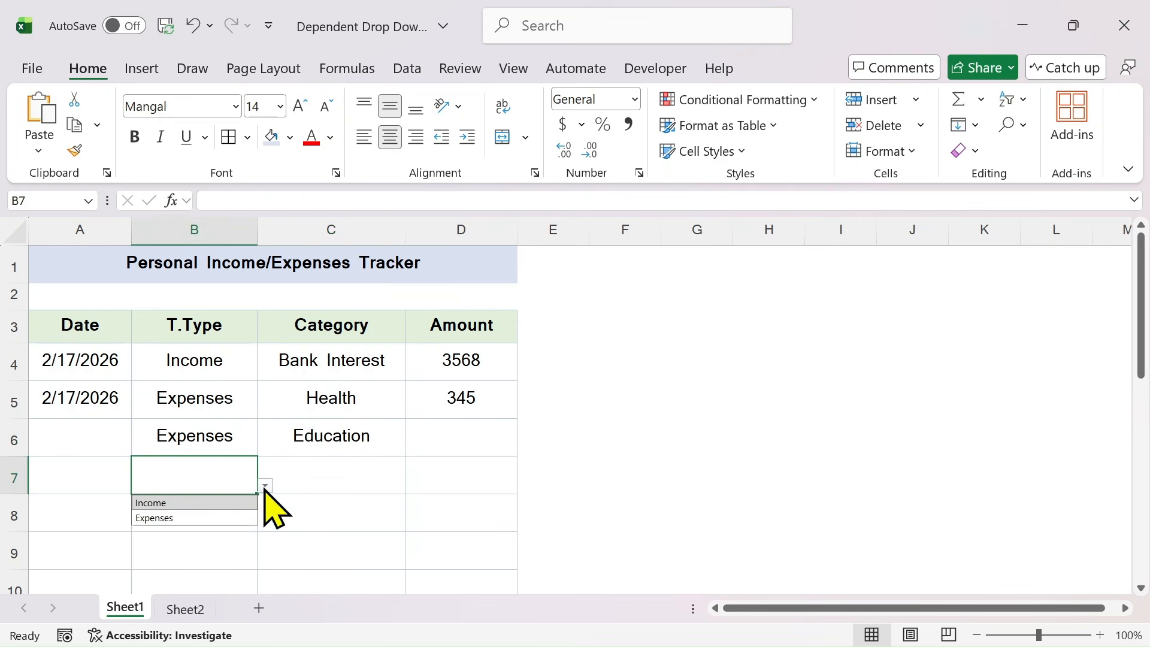
{"action": "left_click", "coordinate": [174, 505]}
{"action": "left_click", "coordinate": [326, 479]}
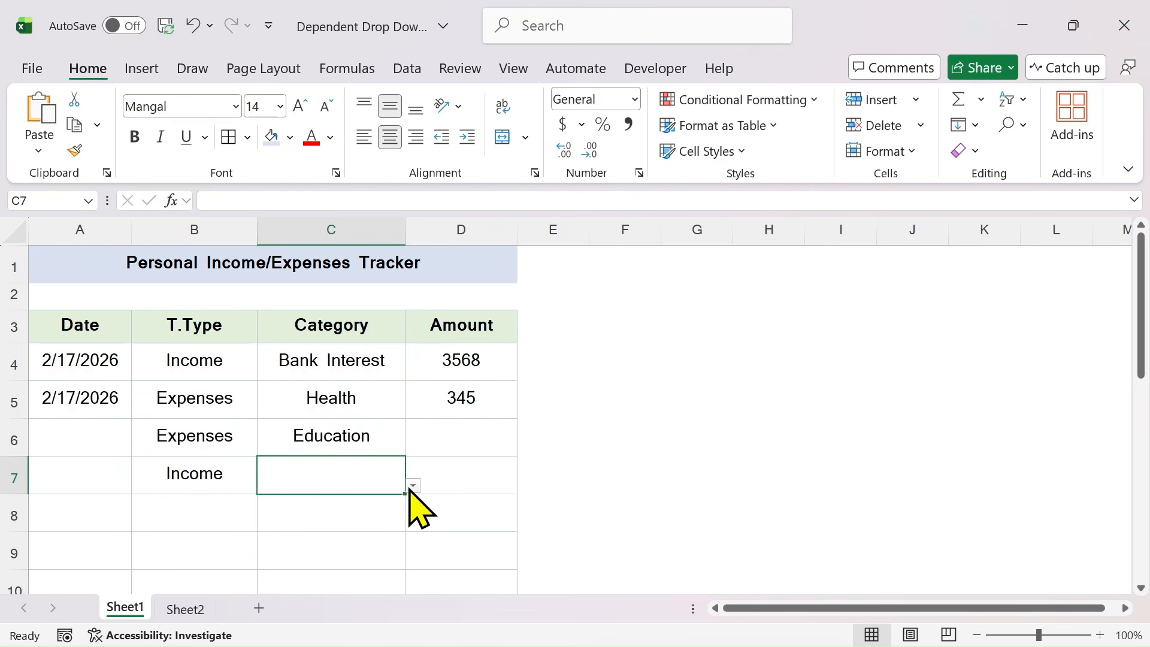
{"action": "left_click", "coordinate": [413, 485]}
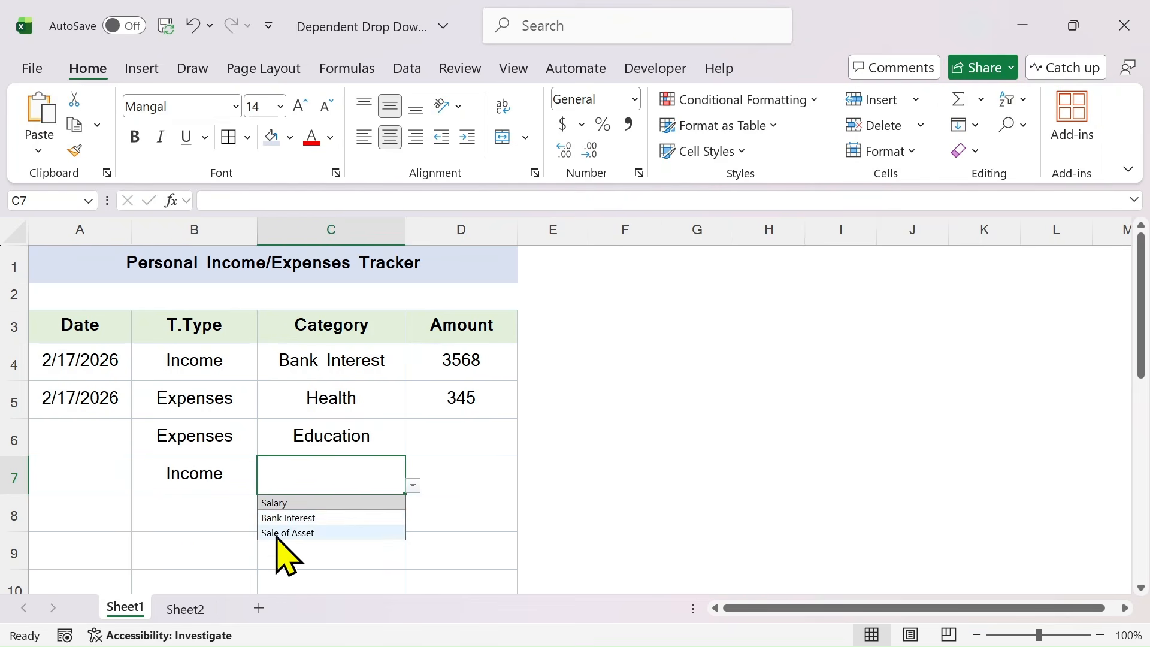
{"action": "left_click", "coordinate": [298, 519]}
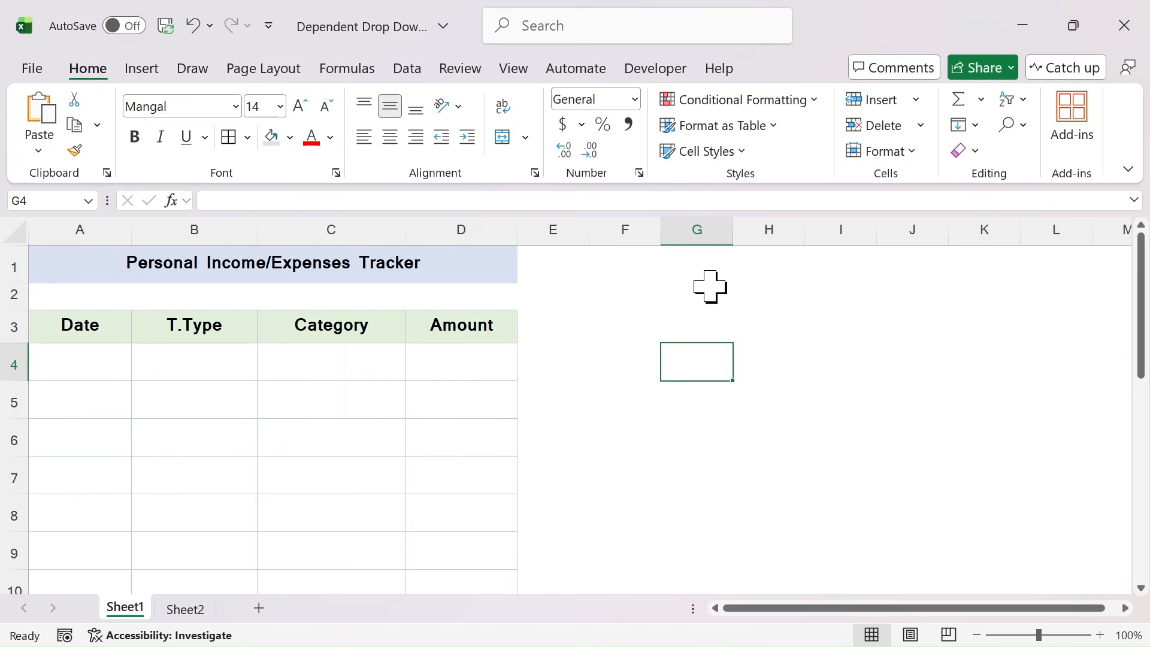
On Sheet2, enter the list headers Income in B2 and Expenses in D2.
{"action": "left_click", "coordinate": [195, 611]}
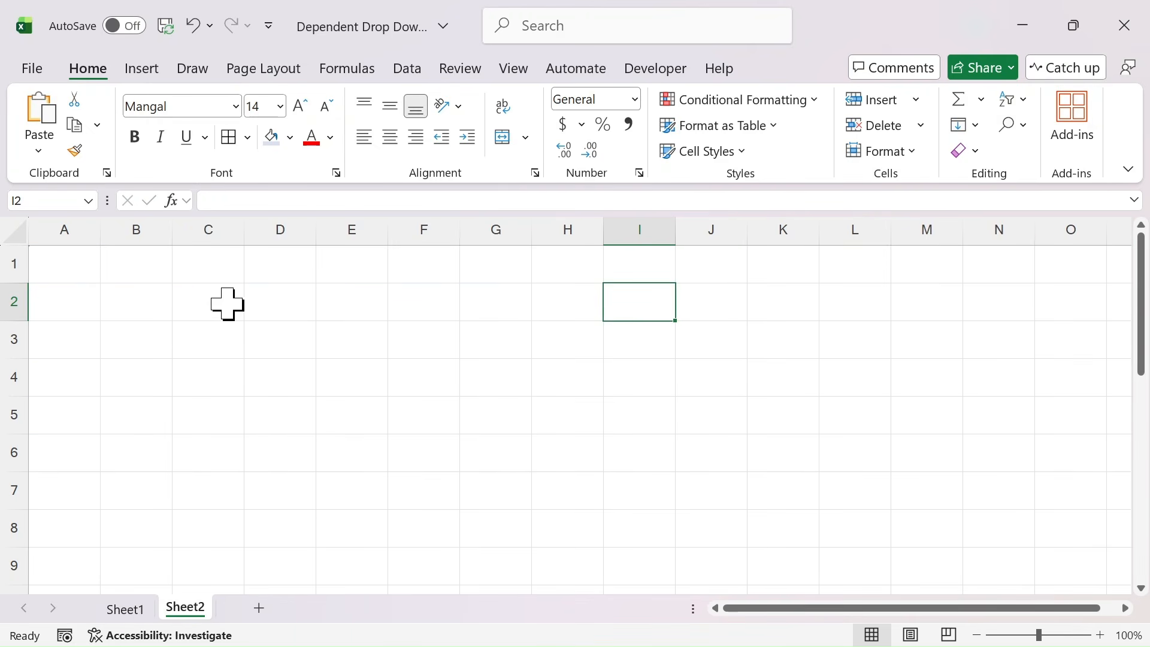
{"action": "left_click", "coordinate": [143, 306]}
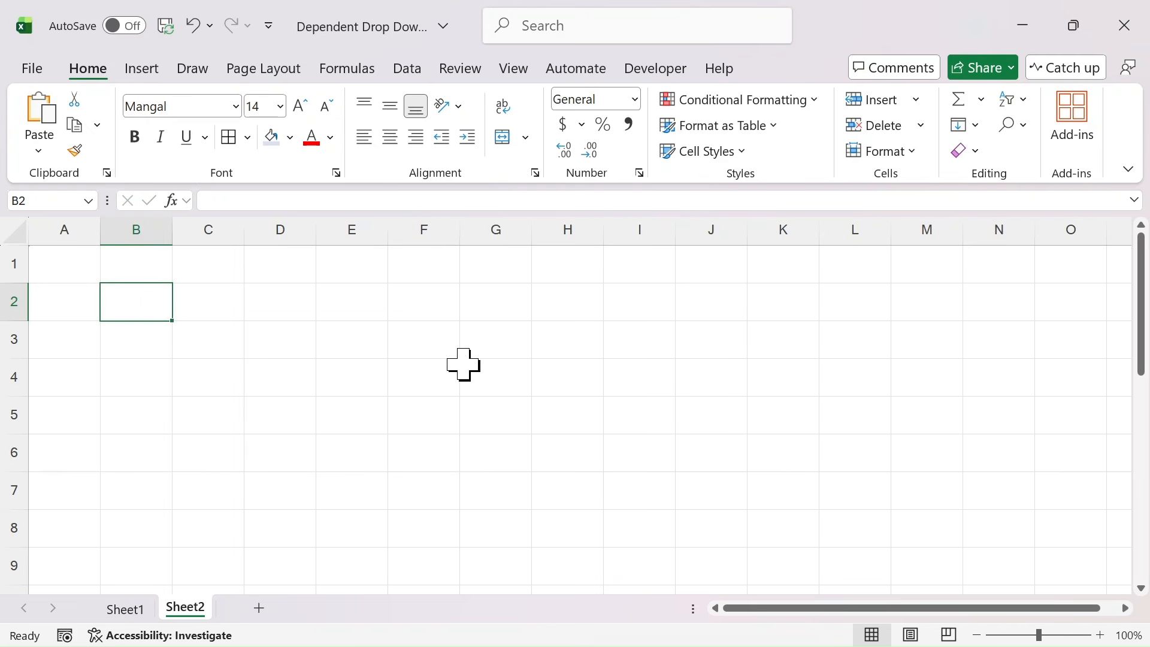
{"action": "type", "text": "Income"}
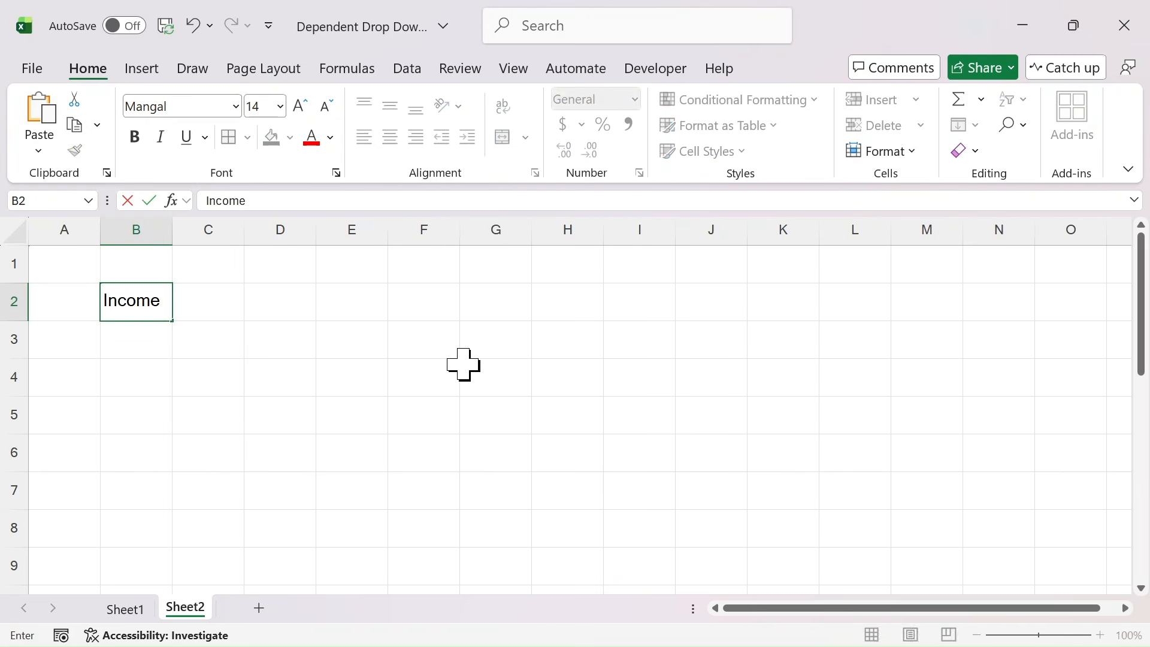
{"action": "left_click", "coordinate": [277, 318]}
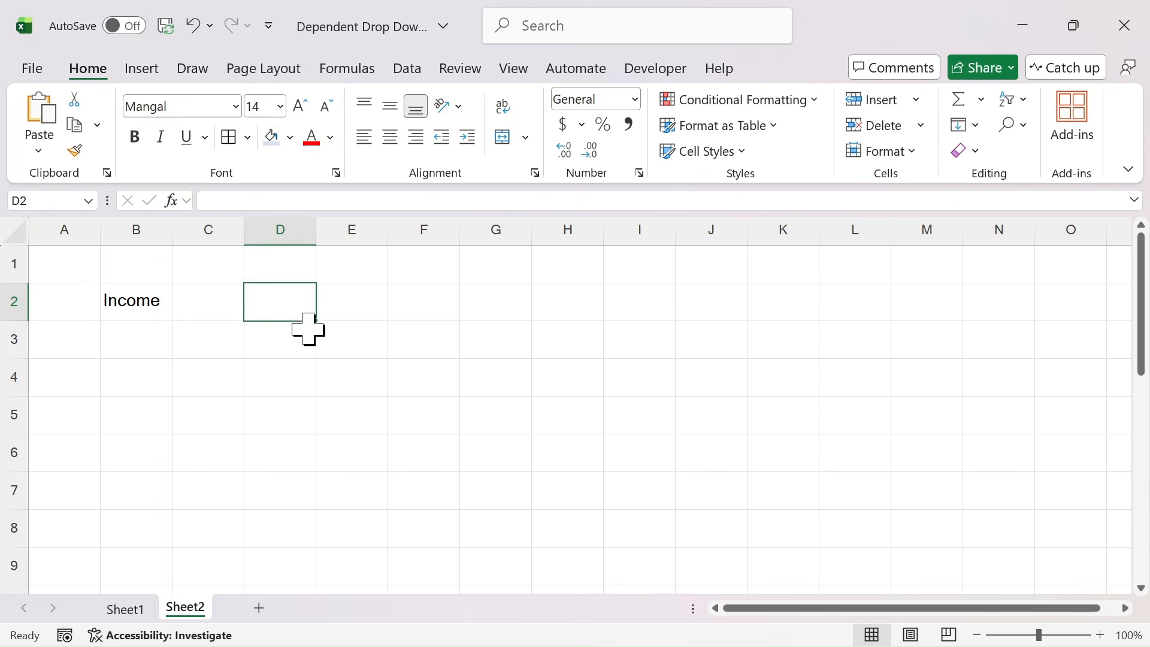
{"action": "type", "text": "Ex"}
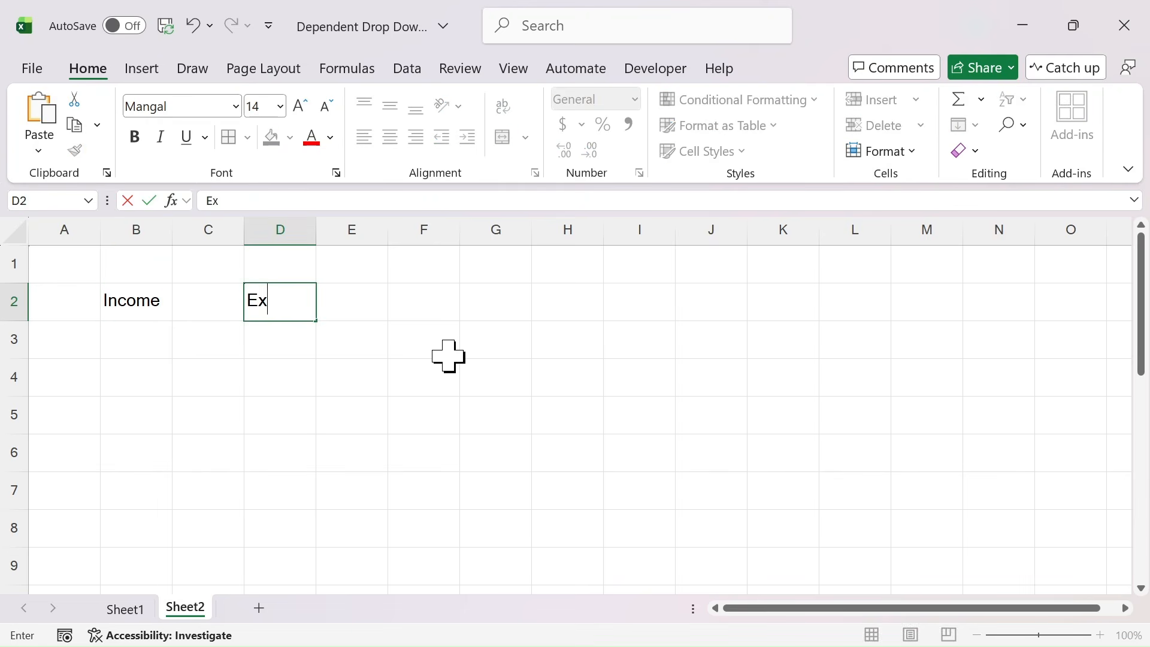
{"action": "type", "text": "penses"}
{"action": "key", "text": "Return"}
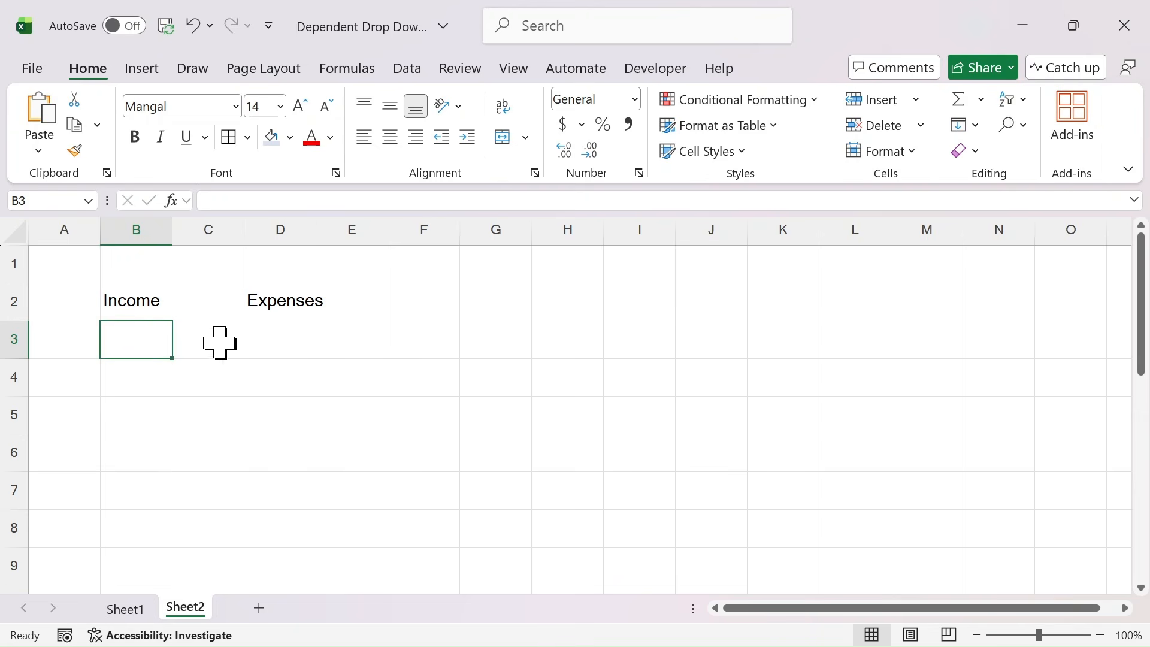
List the income categories Salary, Bank Interest and Sale of Asset in B3:B5.
{"action": "type", "text": "Salary"}
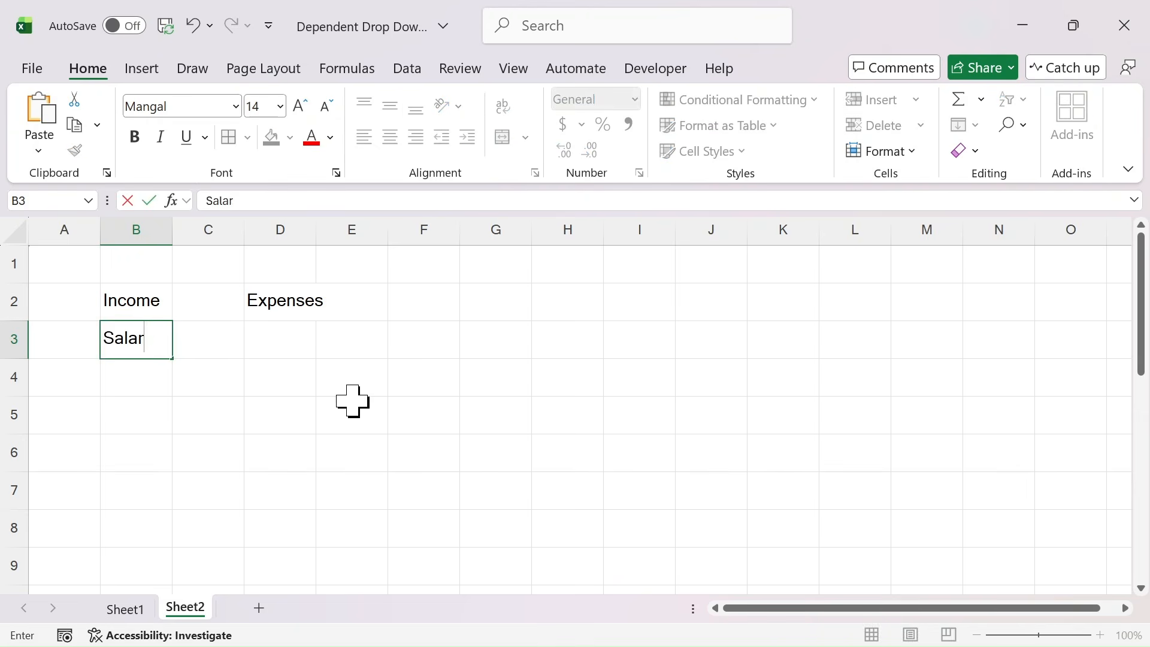
{"action": "key", "text": "Return"}
{"action": "type", "text": "Bank Interest"}
{"action": "key", "text": "Return"}
{"action": "type", "text": "Sale of Asset"}
List the expense categories Household, Health, Education, Travel, Fuel and Entertainment in D3:D8.
{"action": "left_click", "coordinate": [280, 326]}
{"action": "type", "text": "Household"}
{"action": "key", "text": "Return"}
{"action": "type", "text": "Health"}
{"action": "key", "text": "Return"}
{"action": "type", "text": "Education"}
{"action": "key", "text": "Return"}
{"action": "type", "text": "Travel Fuel"}
{"action": "key", "text": "Return"}
{"action": "type", "text": "Ent"}
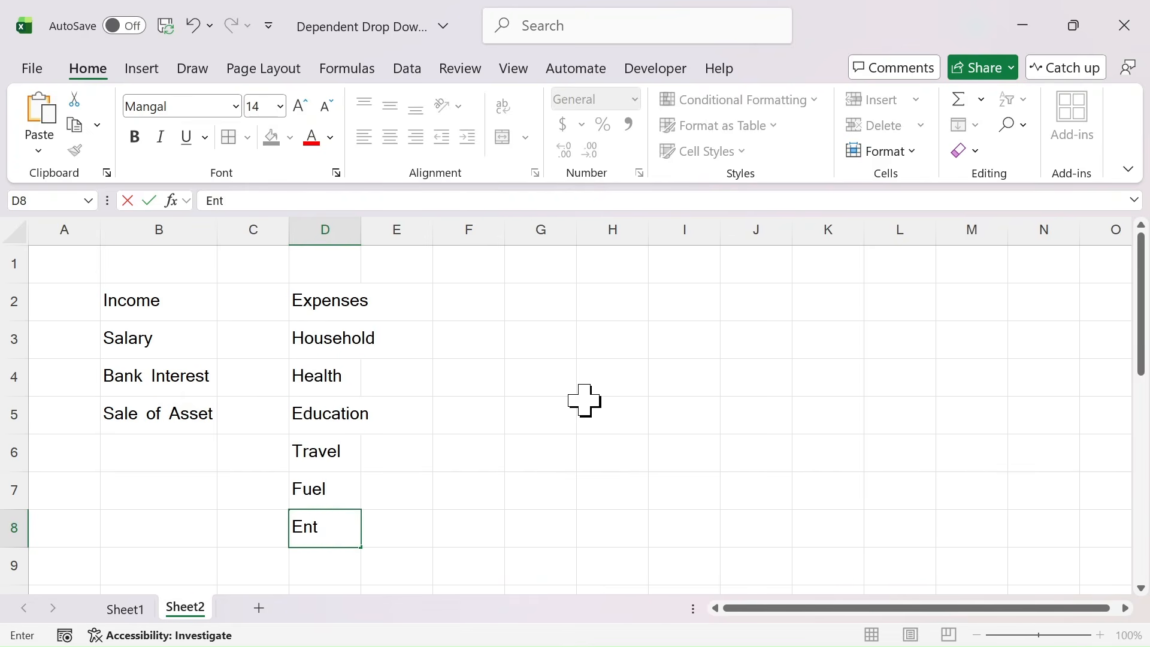
{"action": "type", "text": "ertainment"}
{"action": "left_click", "coordinate": [512, 377]}
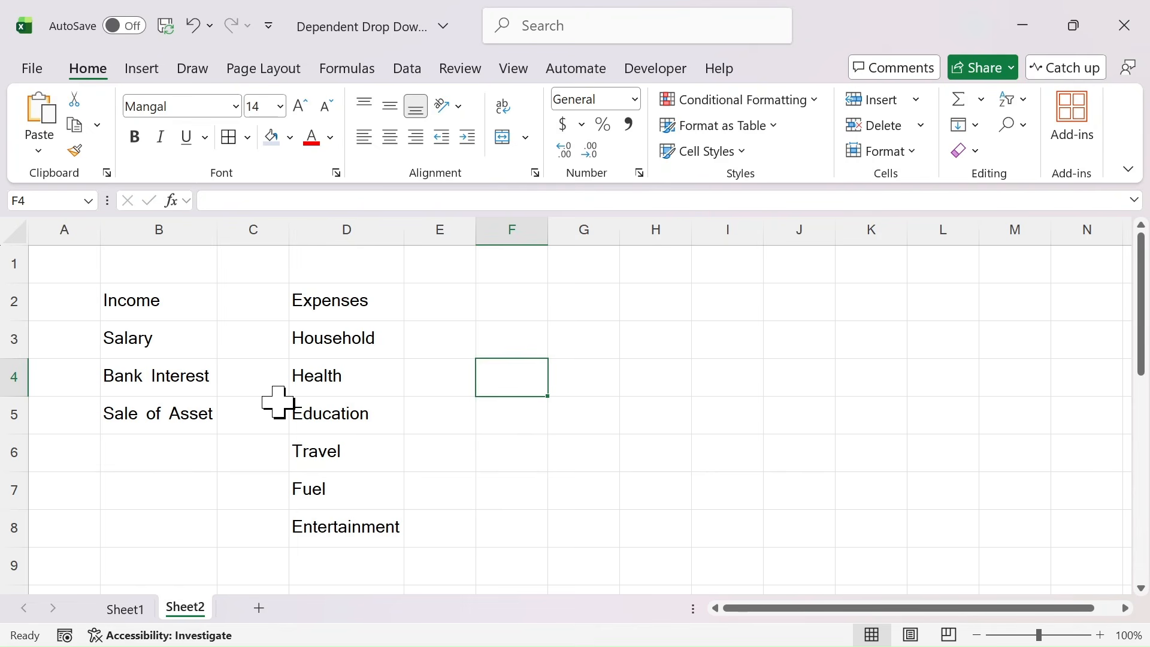
Convert the income list B2:B5 into a table with headers and name the table Income.
{"action": "left_click_drag", "start_coordinate": [154, 303], "coordinate": [154, 407]}
{"action": "left_click", "coordinate": [141, 70]}
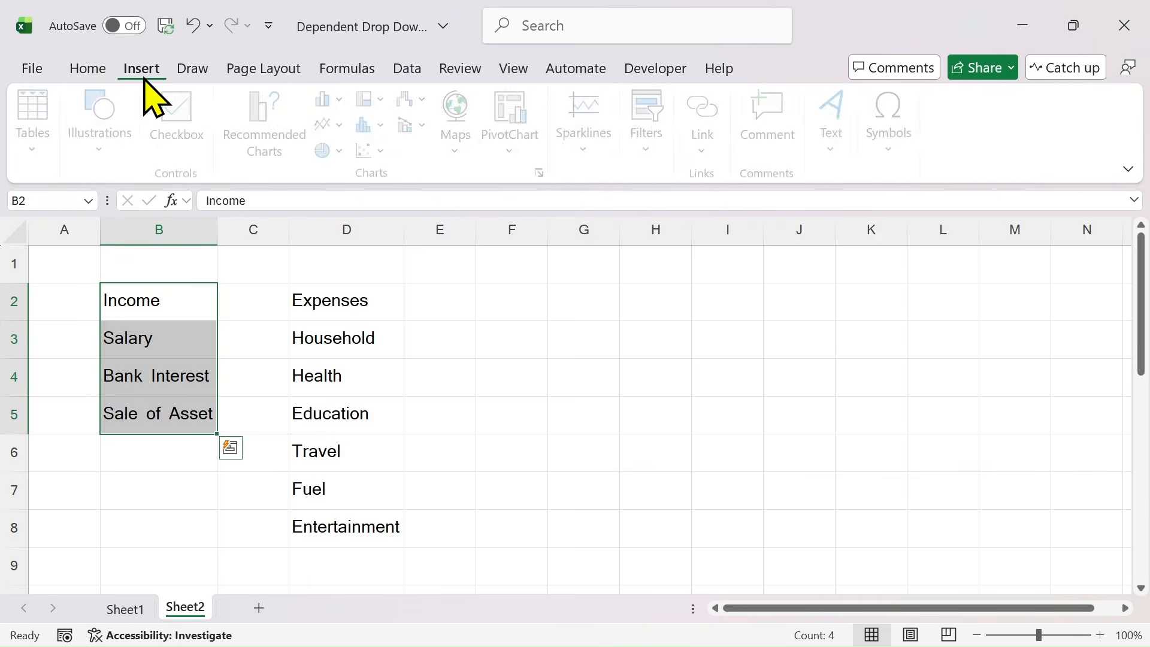
{"action": "left_click", "coordinate": [48, 154]}
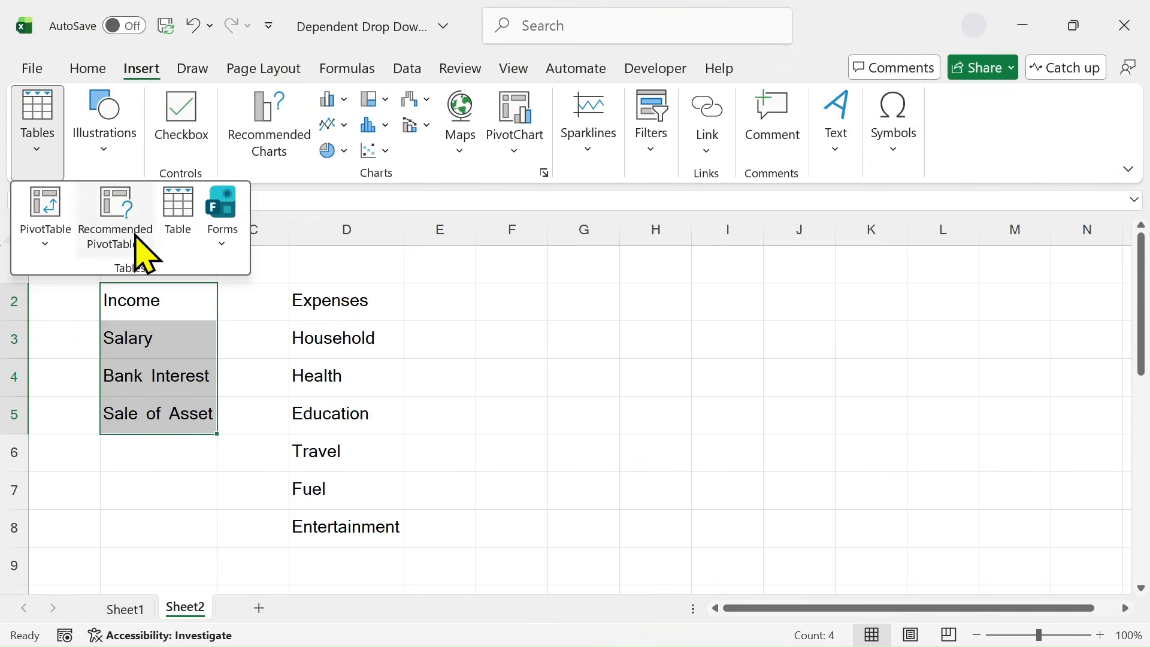
{"action": "left_click", "coordinate": [180, 218]}
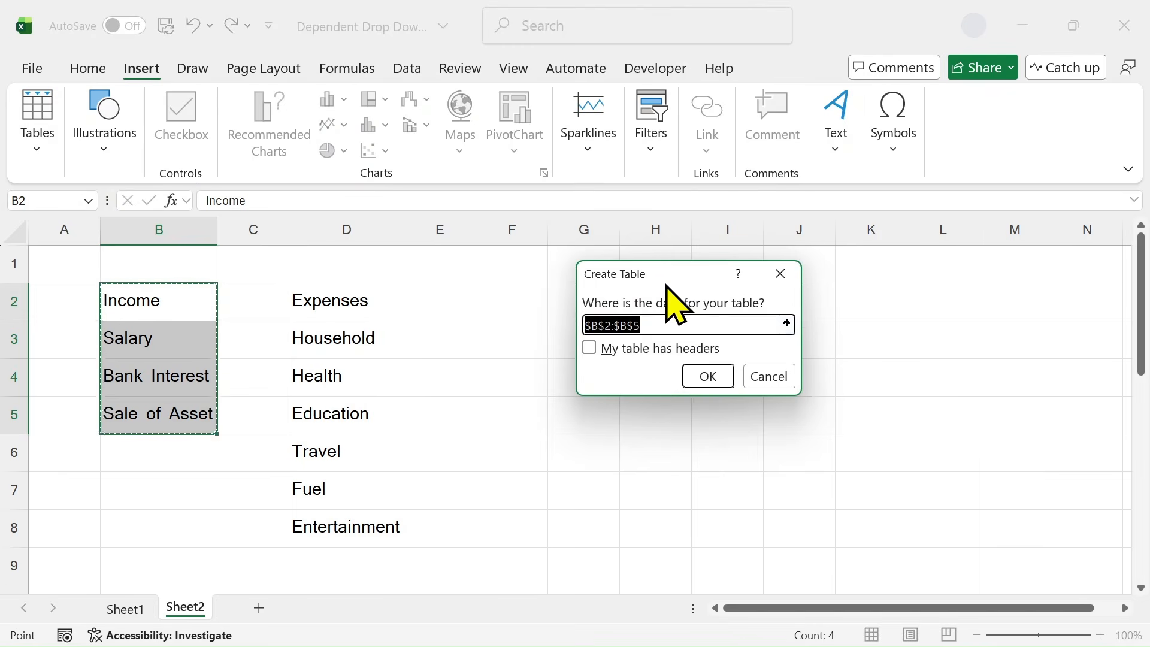
{"action": "left_click_drag", "start_coordinate": [688, 277], "coordinate": [558, 299]}
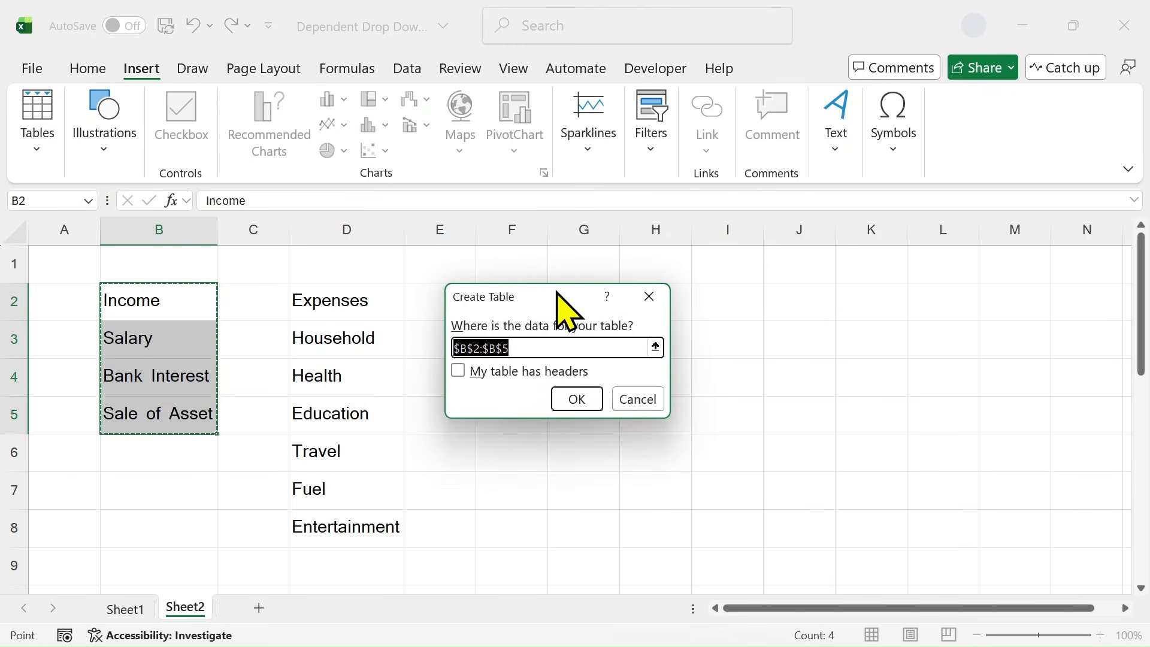
{"action": "left_click", "coordinate": [458, 373]}
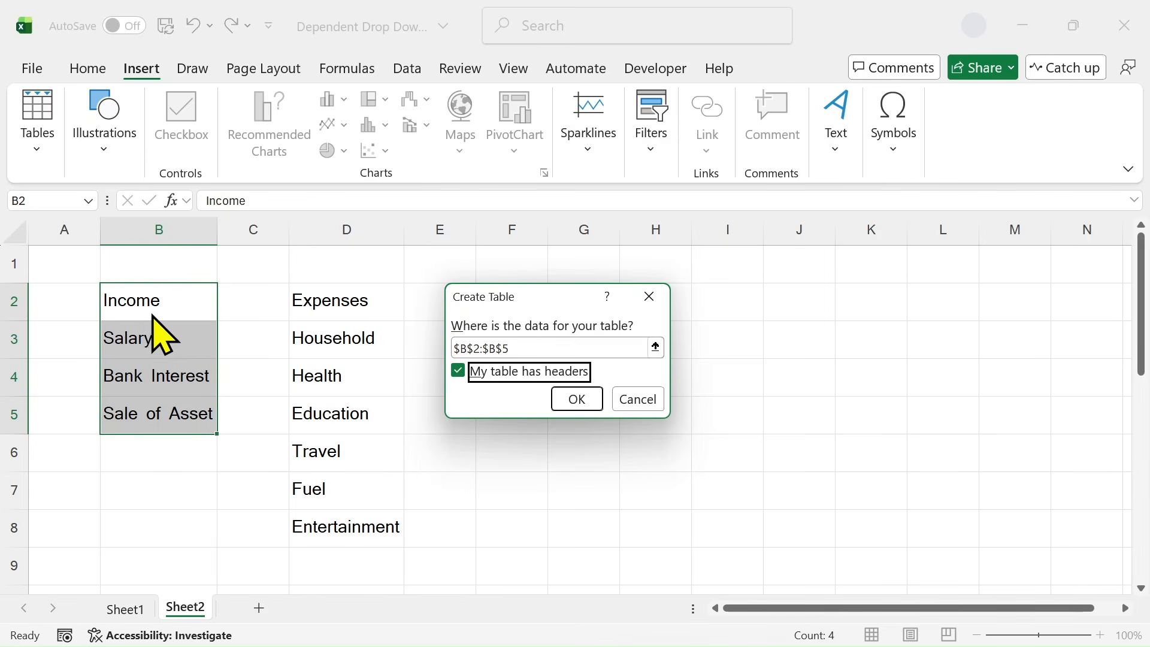
{"action": "left_click", "coordinate": [569, 403]}
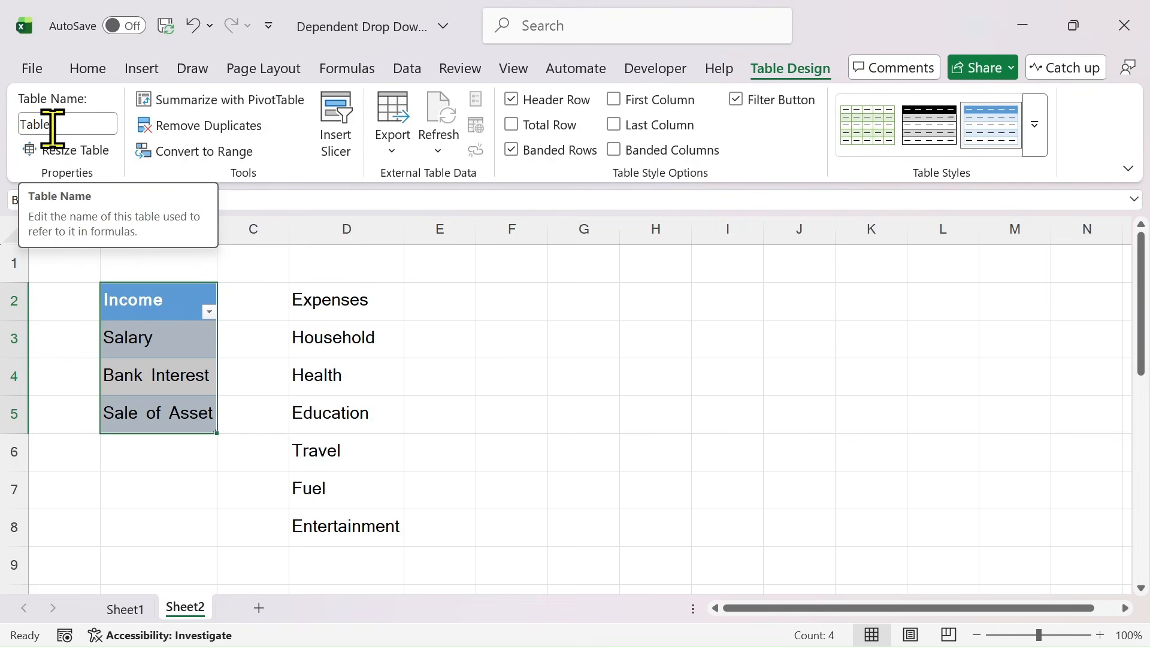
{"action": "mouse_move", "coordinate": [70, 124]}
{"action": "left_mouse_down"}
{"action": "mouse_move", "coordinate": [29, 131]}
{"action": "mouse_move", "coordinate": [72, 125]}
{"action": "left_mouse_up"}
{"action": "key", "text": "BackSpace"}
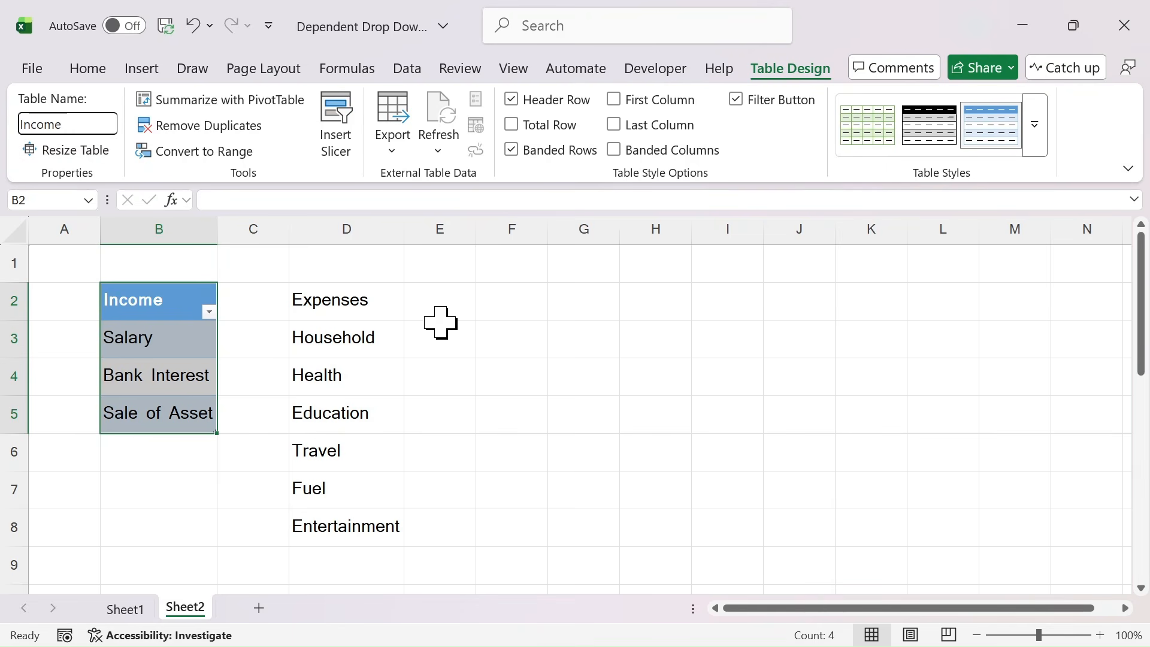
Convert the expense list D2:D8 into a table with headers and name the table Expenses.
{"action": "left_click_drag", "start_coordinate": [364, 304], "coordinate": [359, 526]}
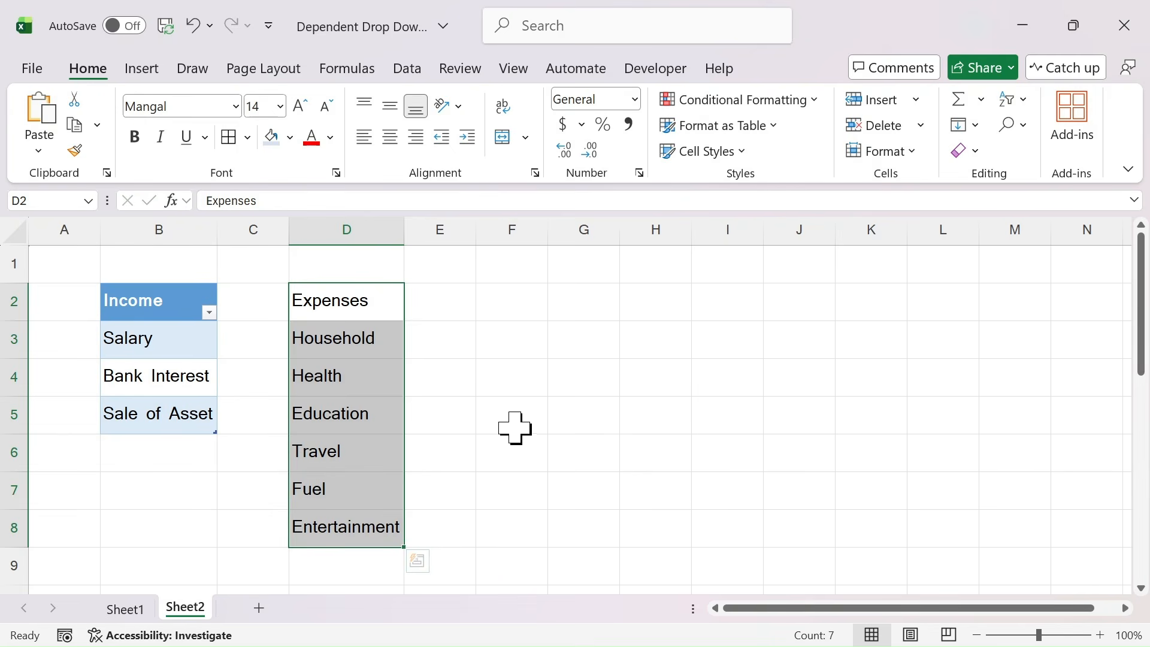
{"action": "key", "text": "ctrl+t"}
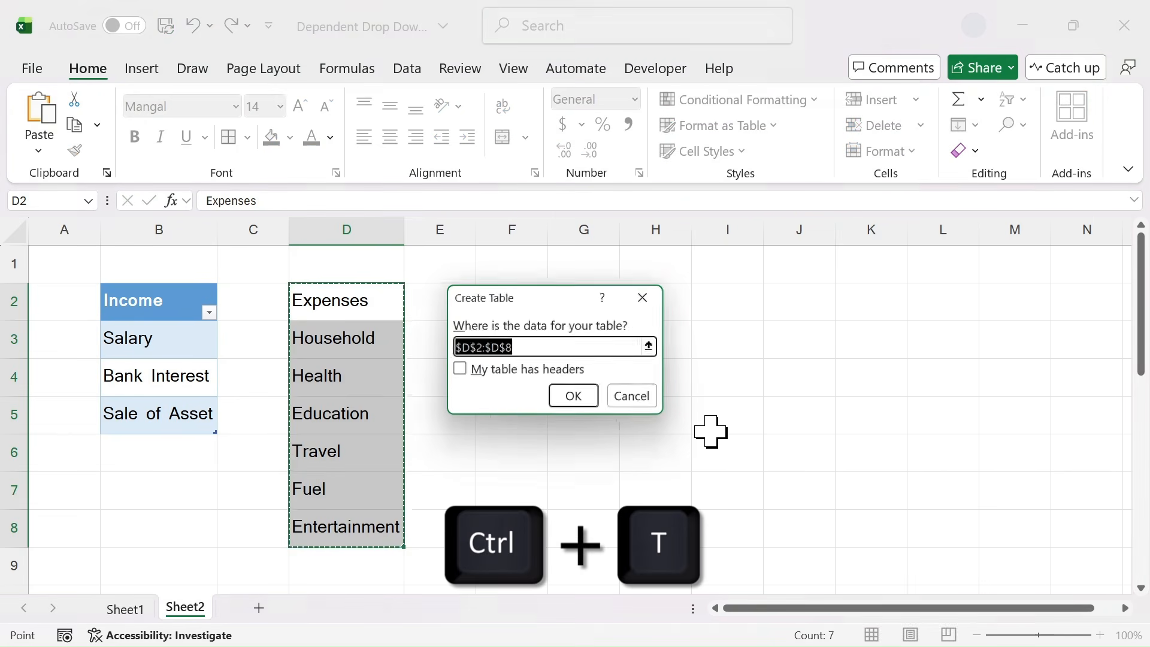
{"action": "left_click", "coordinate": [458, 371]}
{"action": "left_click", "coordinate": [577, 399]}
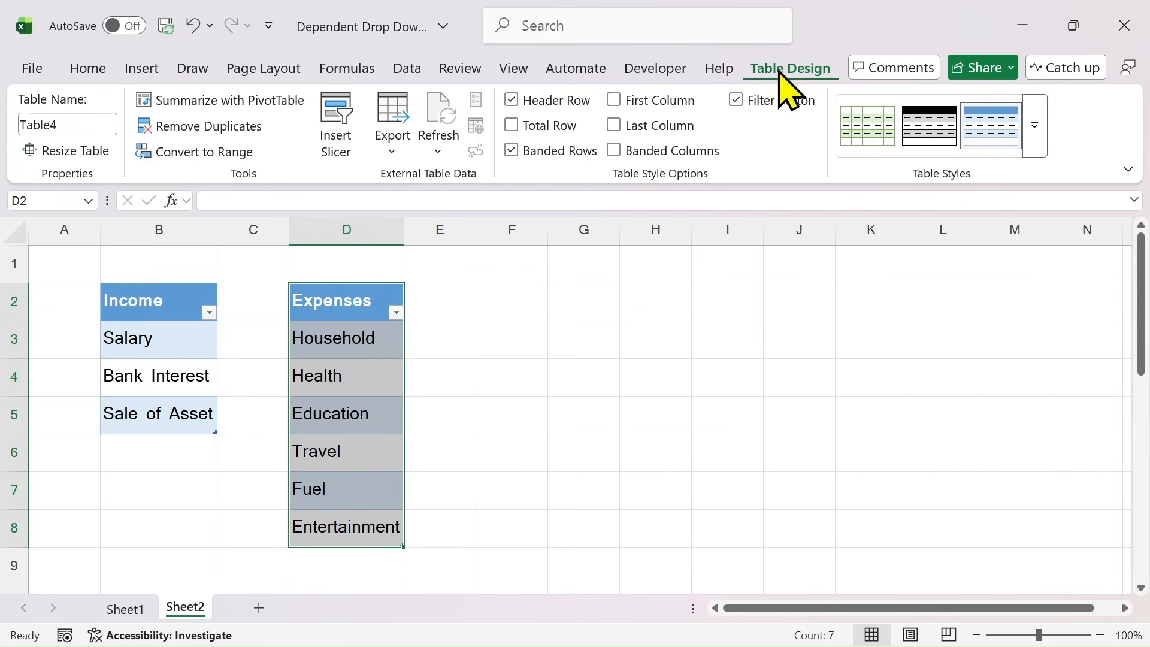
{"action": "left_click", "coordinate": [80, 122]}
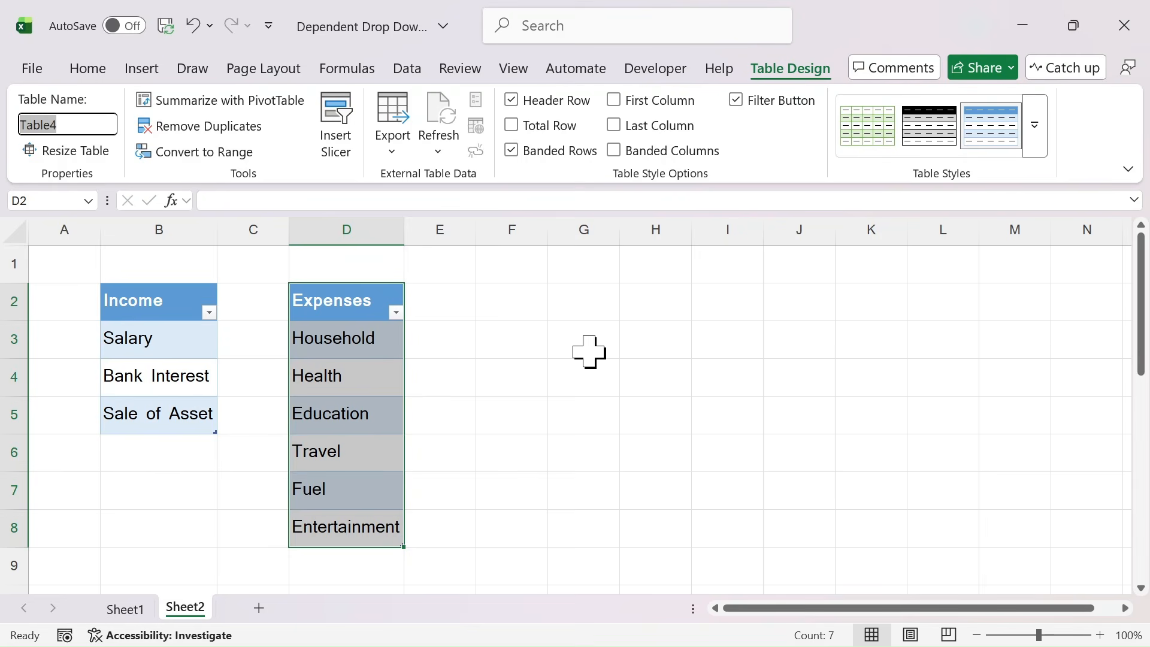
{"action": "type", "text": "Expenses"}
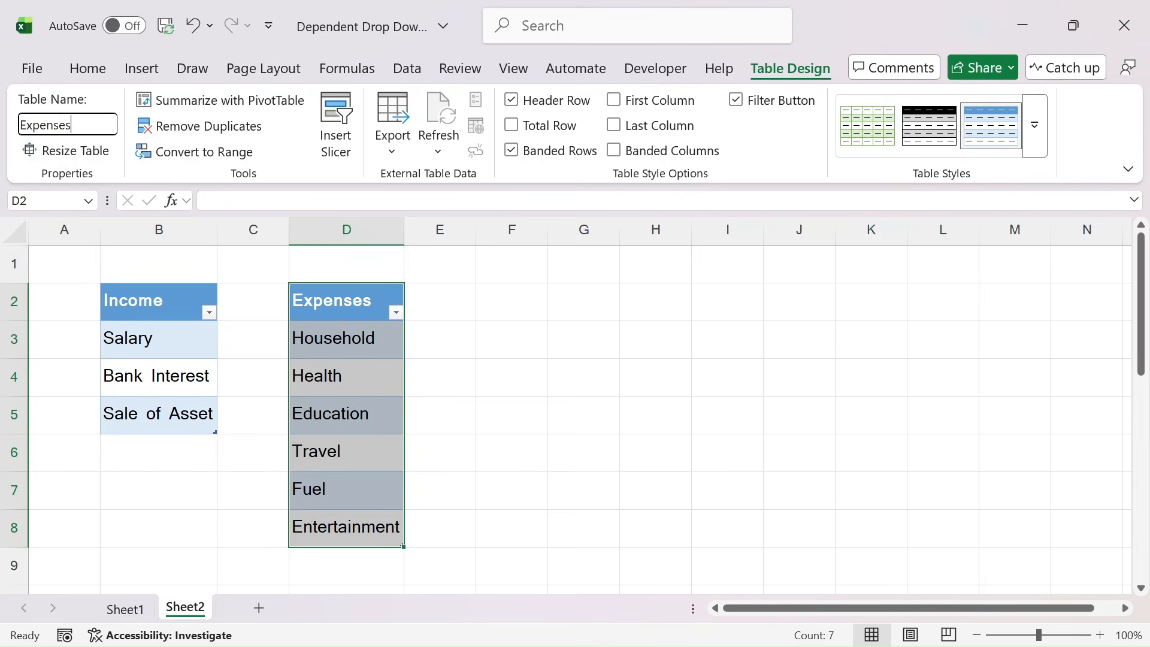
Commit the table name Expenses and return to the tracker on Sheet1.
{"action": "key", "text": "Return"}
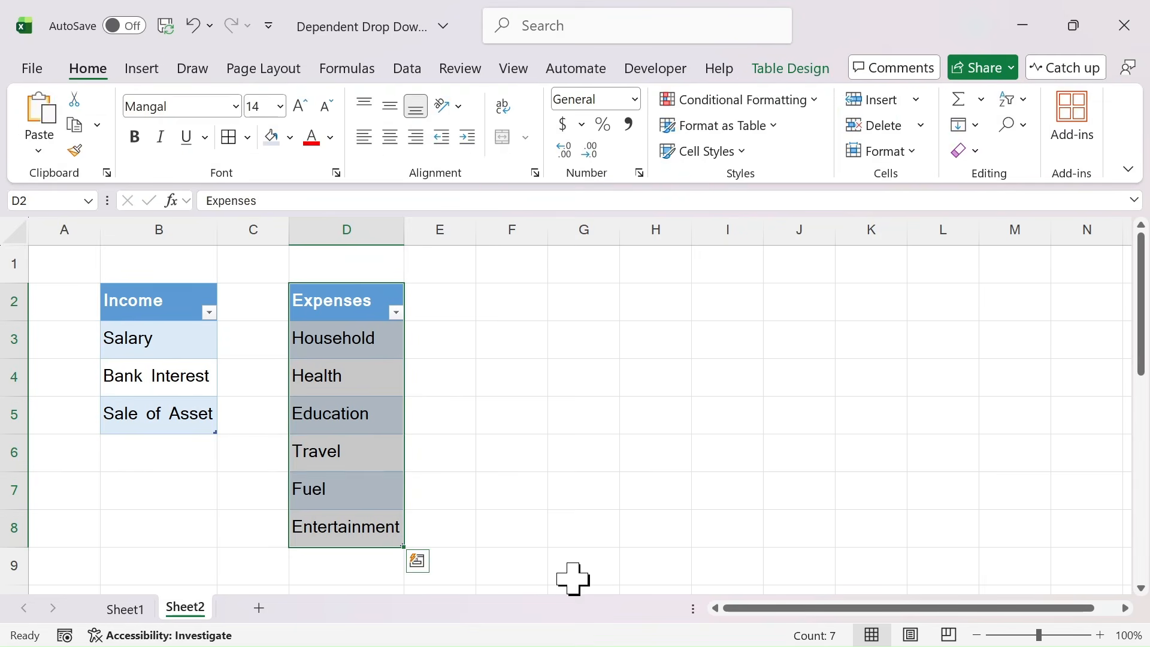
{"action": "left_click", "coordinate": [131, 607]}
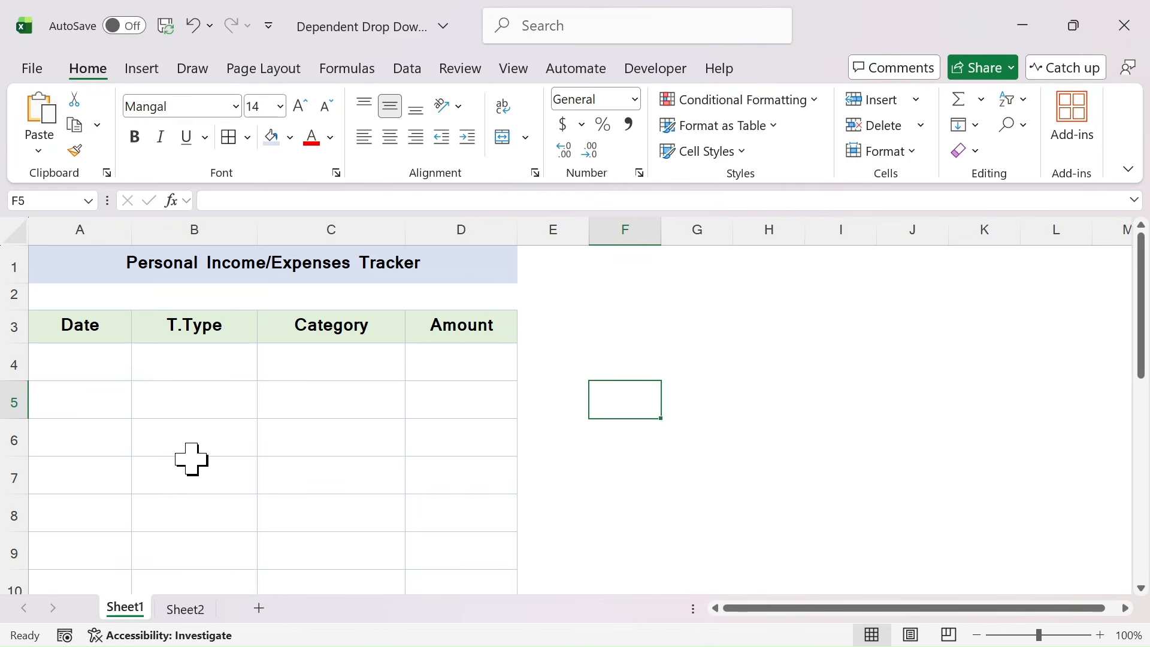
{"action": "key", "text": "Up"}
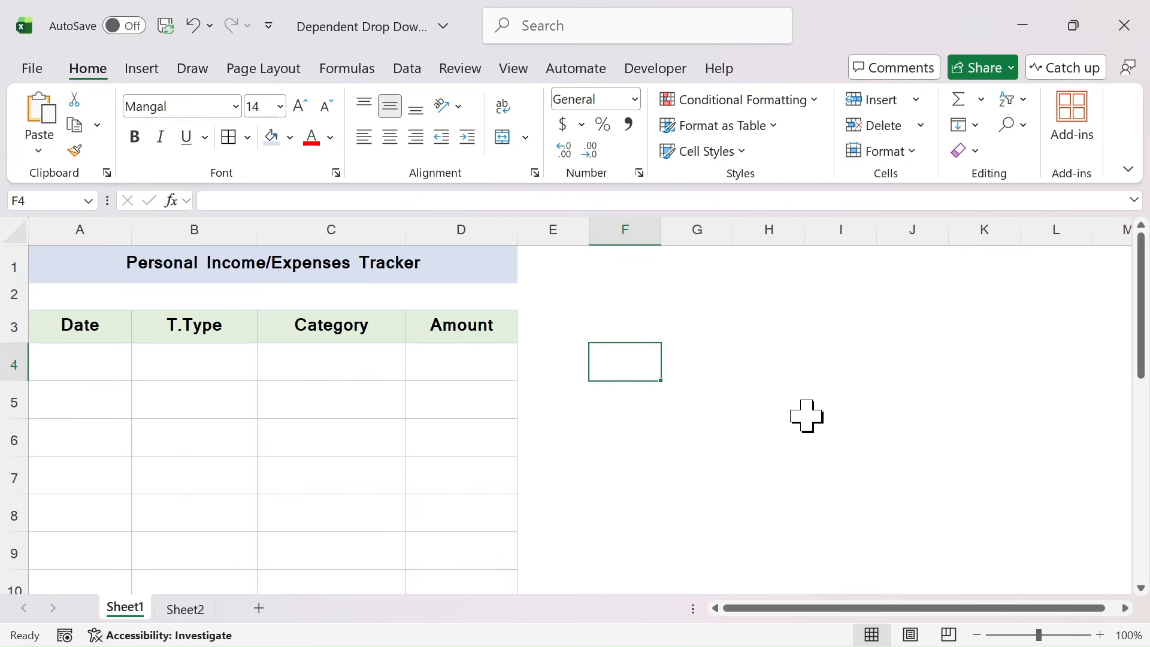
Add list data validation to the T.Type cells B4:B12 with the source Income,Expenses.
{"action": "left_click_drag", "start_coordinate": [205, 363], "coordinate": [208, 510]}
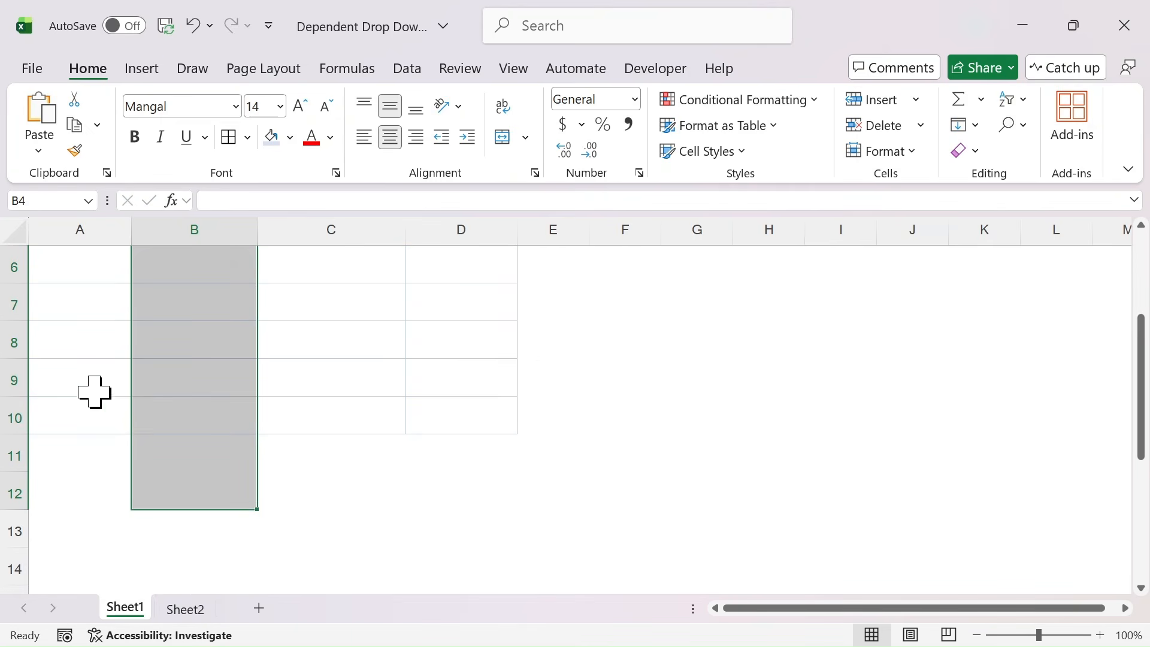
{"action": "scroll", "coordinate": [227, 479], "scroll_direction": "up", "scroll_amount": 2}
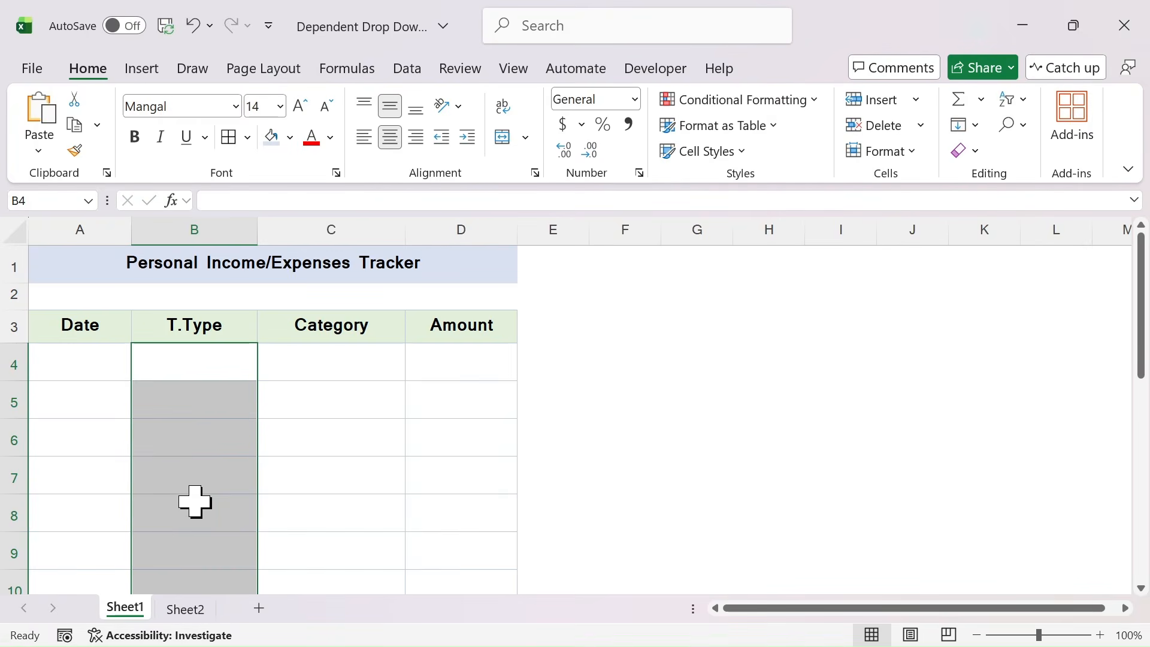
{"action": "left_click", "coordinate": [412, 70]}
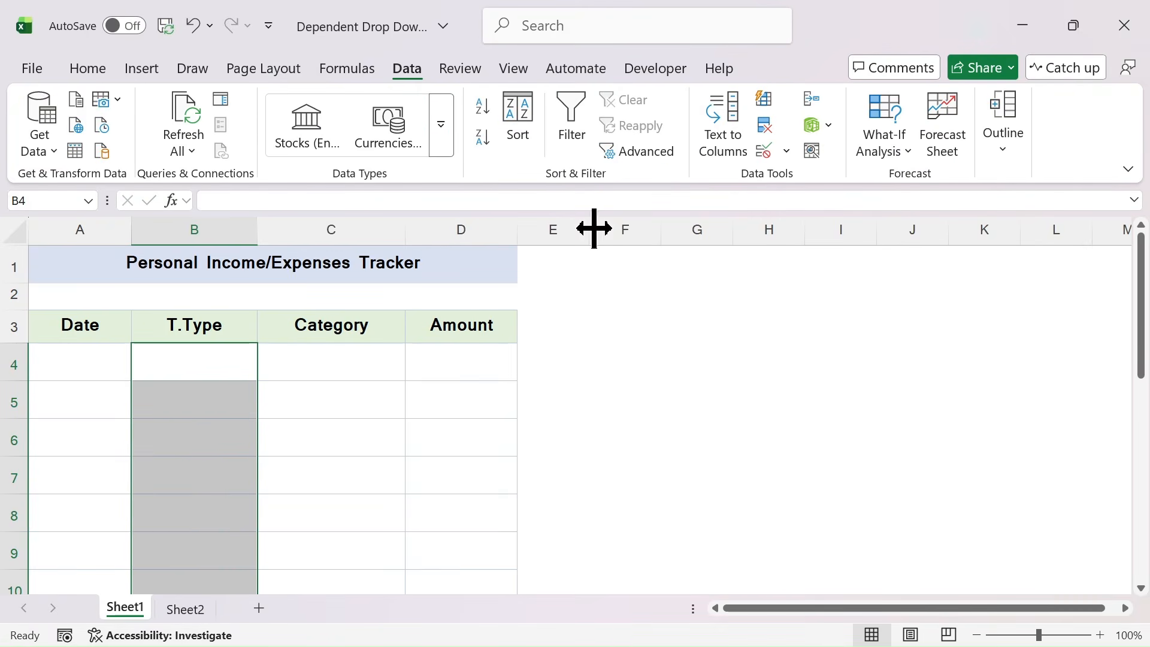
{"action": "left_click", "coordinate": [766, 152]}
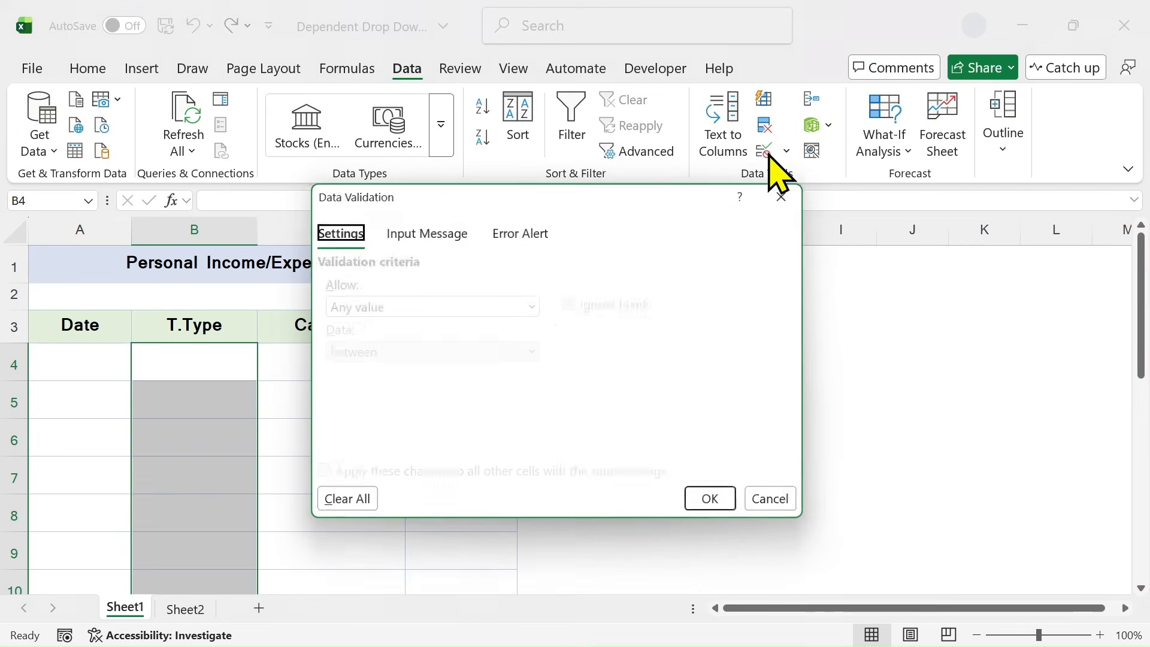
{"action": "left_click", "coordinate": [532, 307]}
{"action": "left_click", "coordinate": [365, 389]}
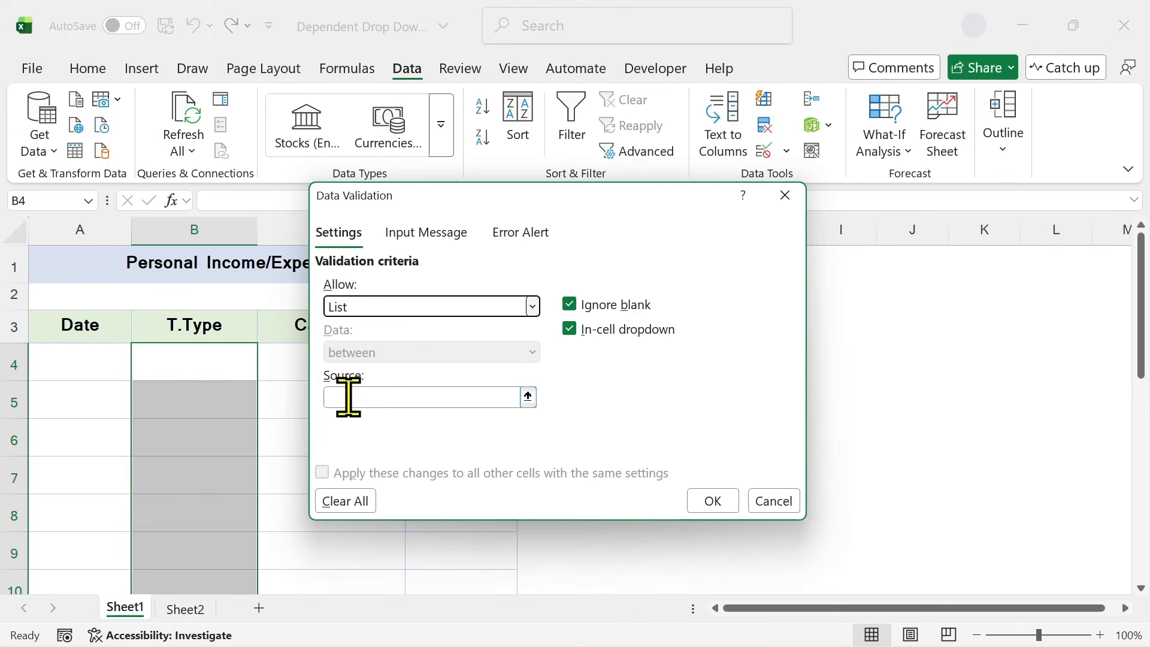
{"action": "left_click", "coordinate": [362, 397]}
{"action": "type", "text": "Inc"}
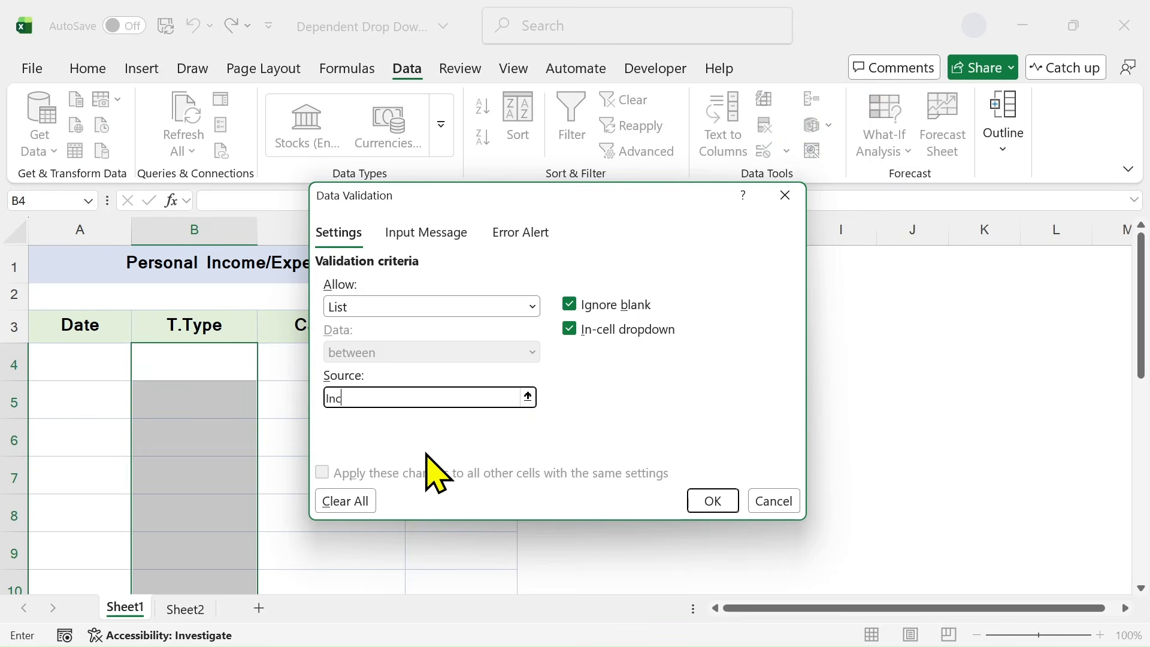
{"action": "type", "text": "ome,Expenses"}
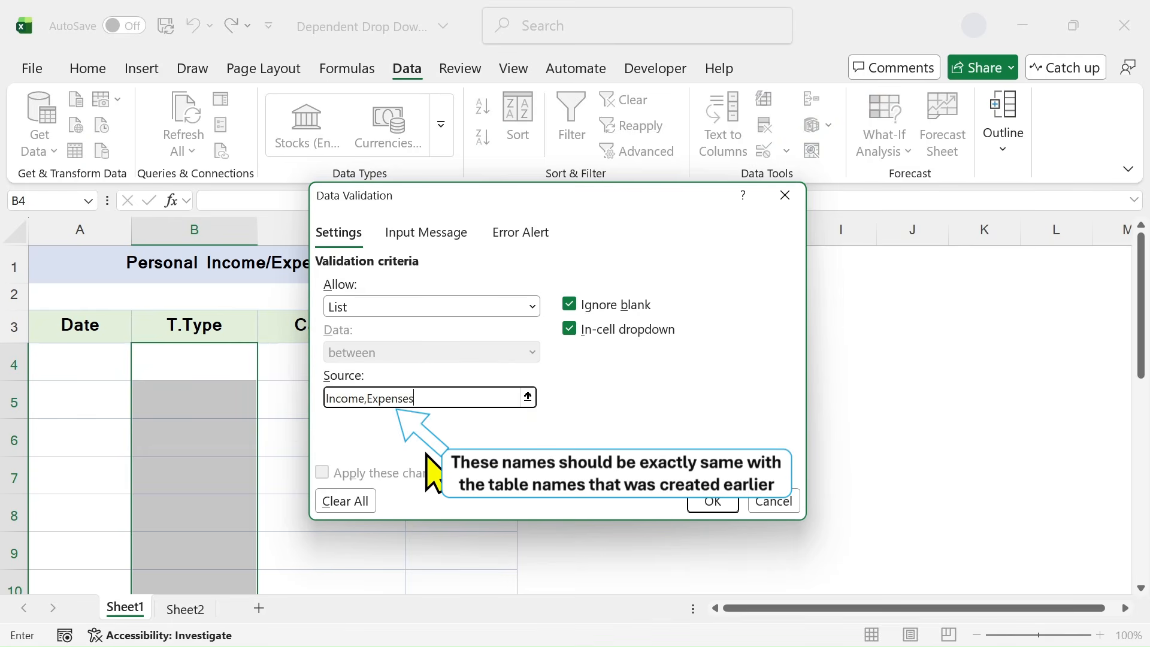
{"action": "left_click", "coordinate": [717, 503]}
Choose Income in B4 and Expenses in B5 from the T.Type drop-down lists.
{"action": "left_click", "coordinate": [174, 369]}
{"action": "left_click", "coordinate": [264, 372]}
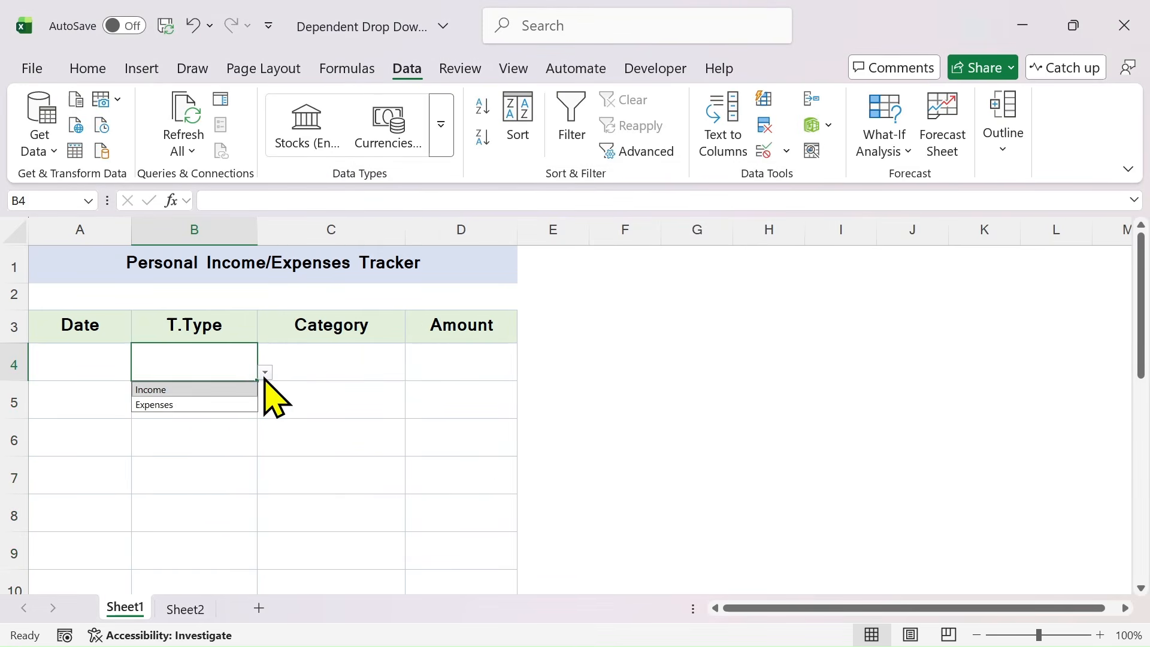
{"action": "left_click", "coordinate": [157, 388]}
{"action": "left_click", "coordinate": [178, 398]}
{"action": "left_click", "coordinate": [265, 410]}
{"action": "left_click", "coordinate": [177, 442]}
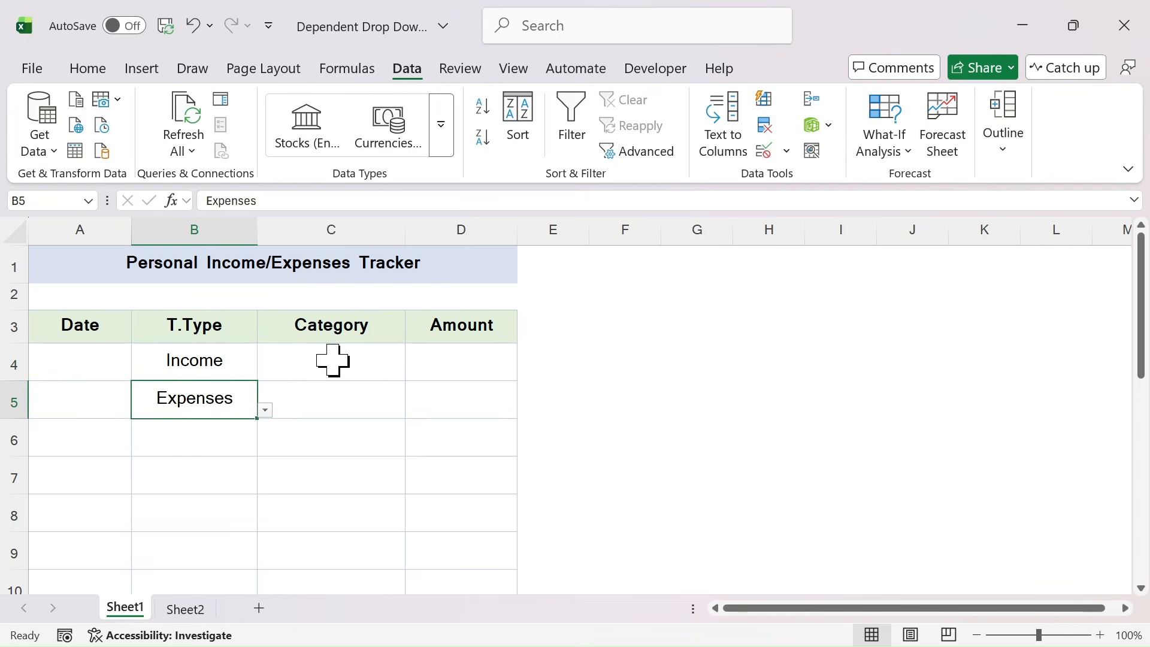
Add list data validation to the Category cells from C4 down with the source =INDIRECT(B4).
{"action": "left_click", "coordinate": [357, 369]}
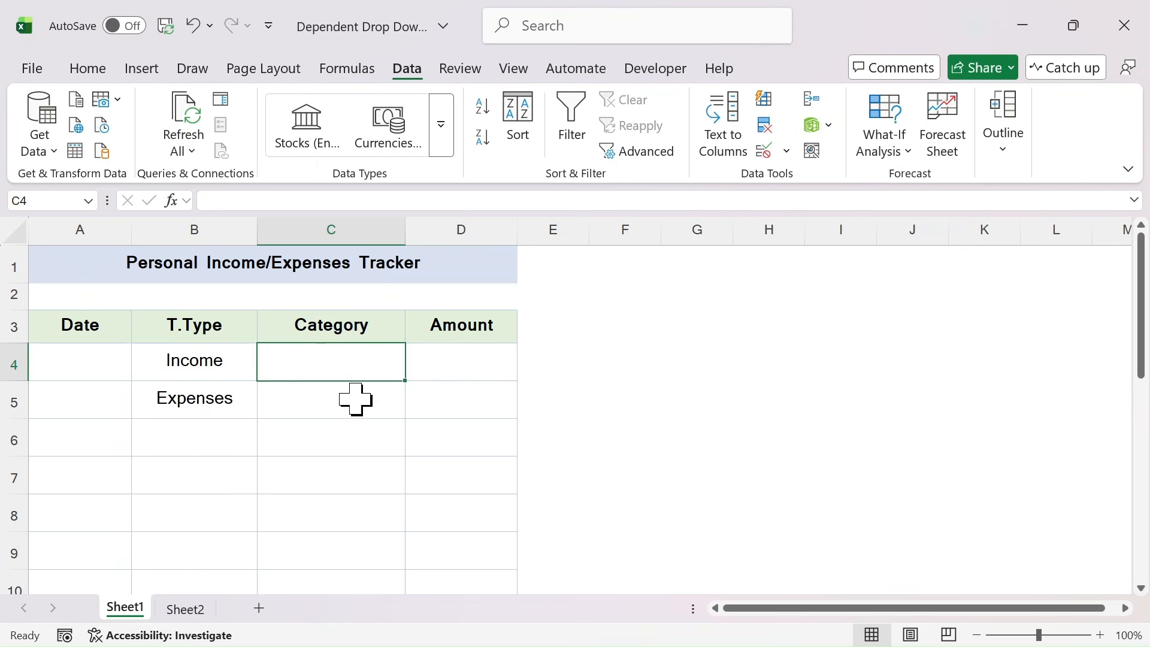
{"action": "left_click", "coordinate": [329, 431]}
{"action": "left_click_drag", "start_coordinate": [344, 367], "coordinate": [341, 559]}
{"action": "scroll", "coordinate": [421, 393], "scroll_direction": "up", "scroll_amount": 1}
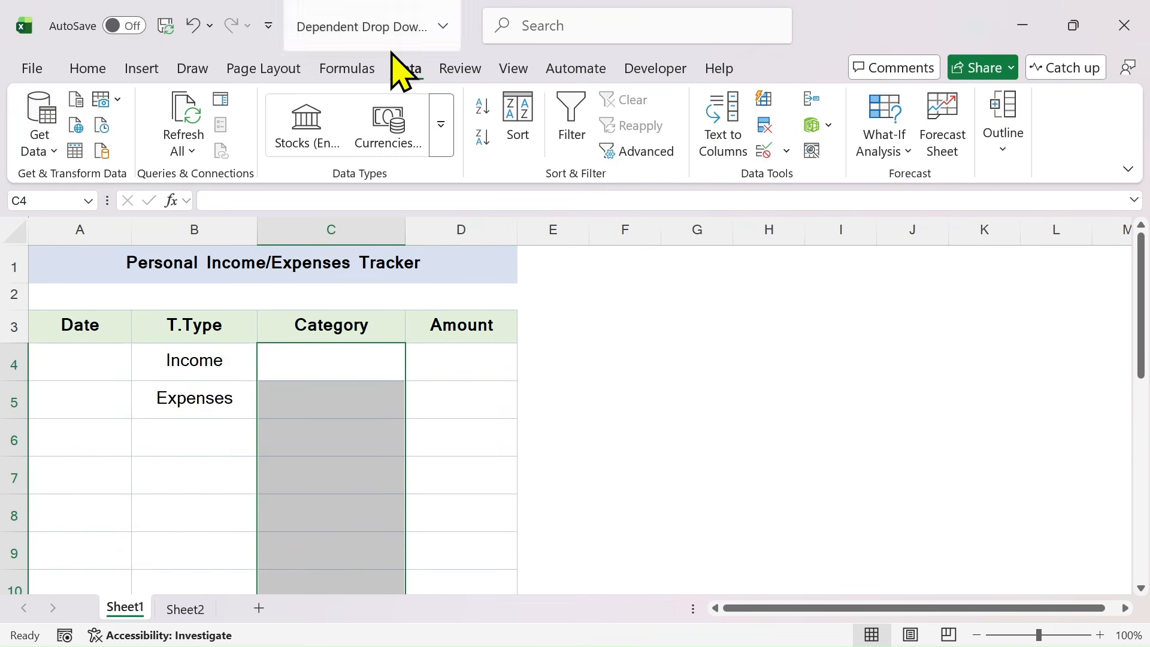
{"action": "left_click", "coordinate": [763, 149]}
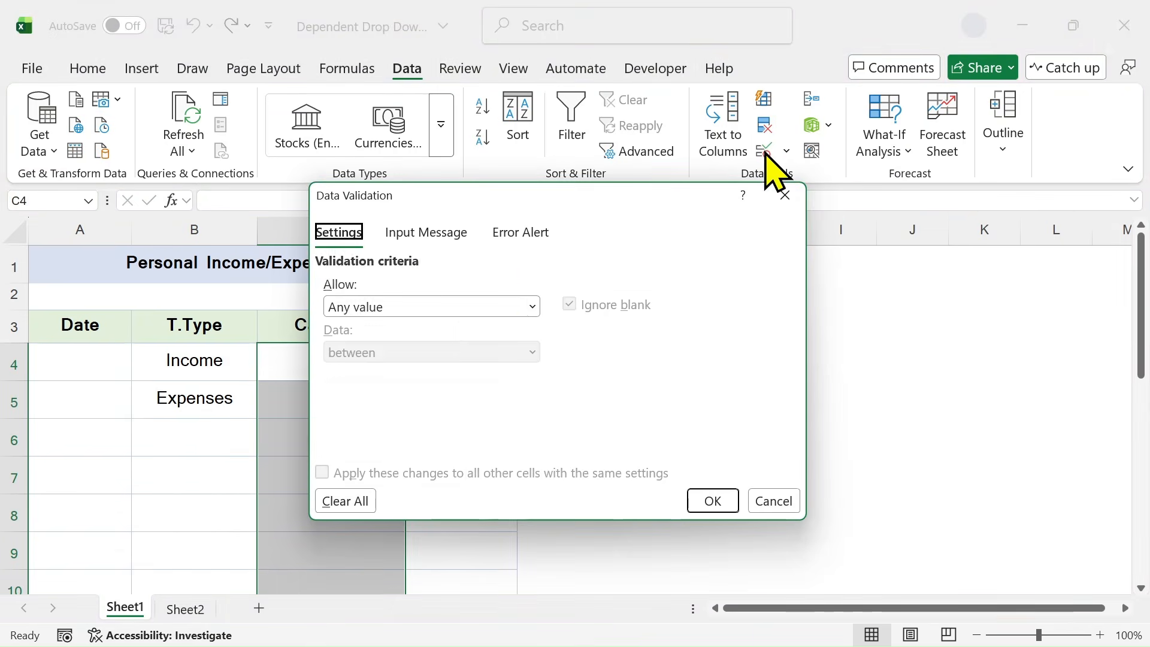
{"action": "left_click", "coordinate": [532, 306]}
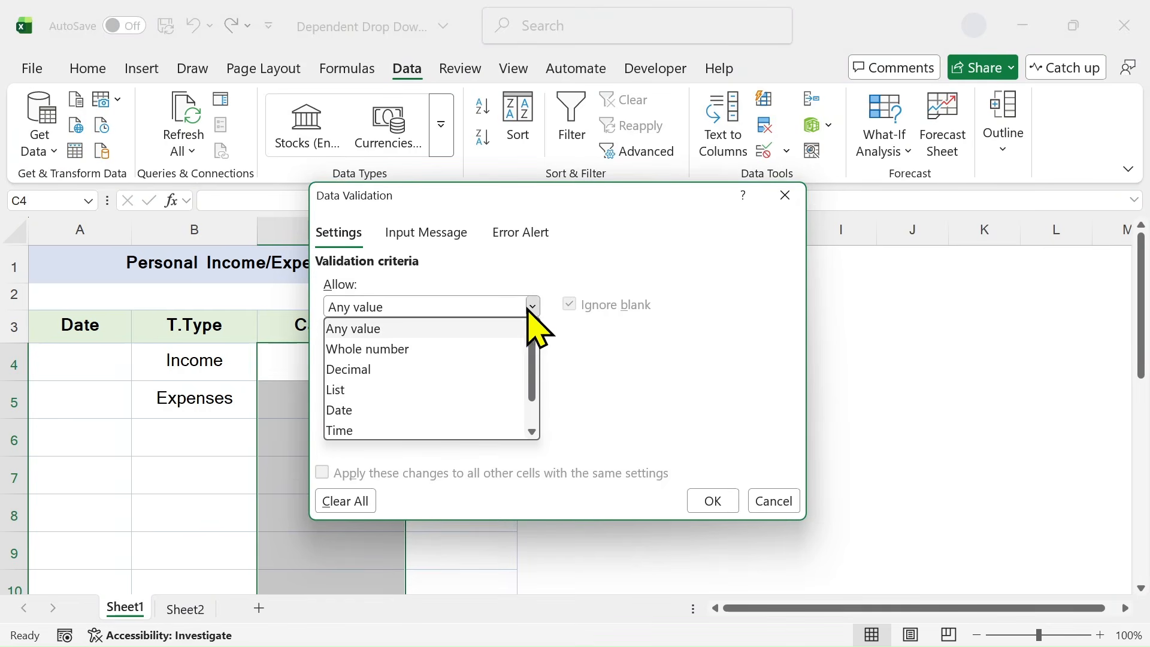
{"action": "left_click", "coordinate": [351, 389]}
{"action": "left_click_drag", "start_coordinate": [513, 199], "coordinate": [739, 182]}
{"action": "left_click", "coordinate": [573, 383]}
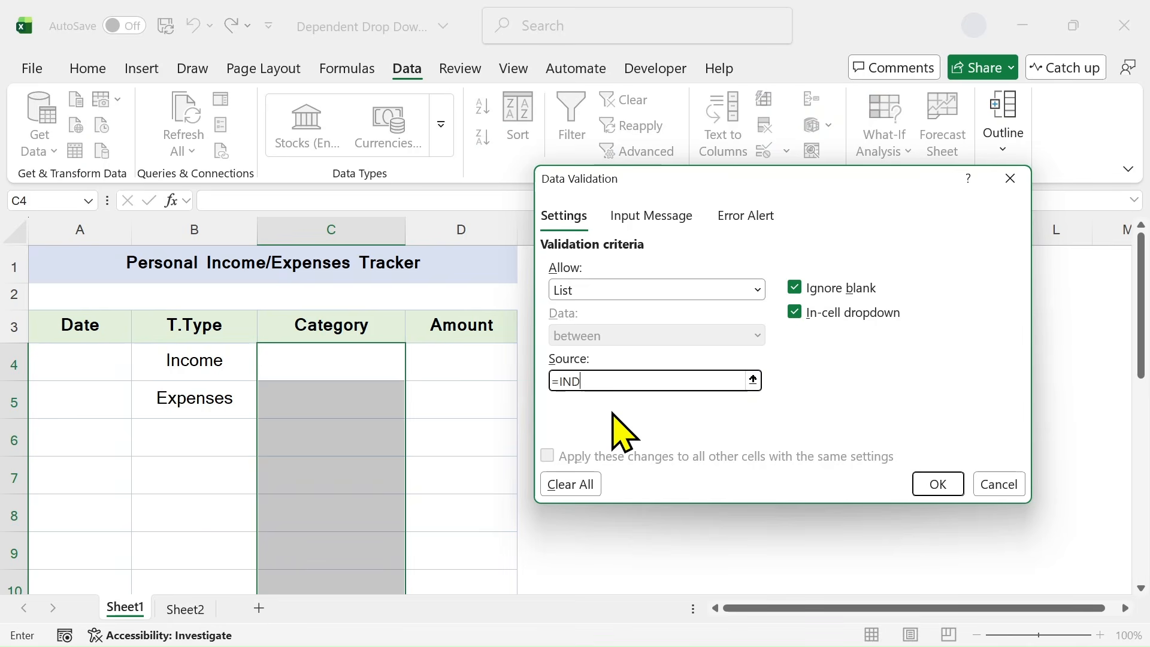
{"action": "type", "text": "=INDIRECT("}
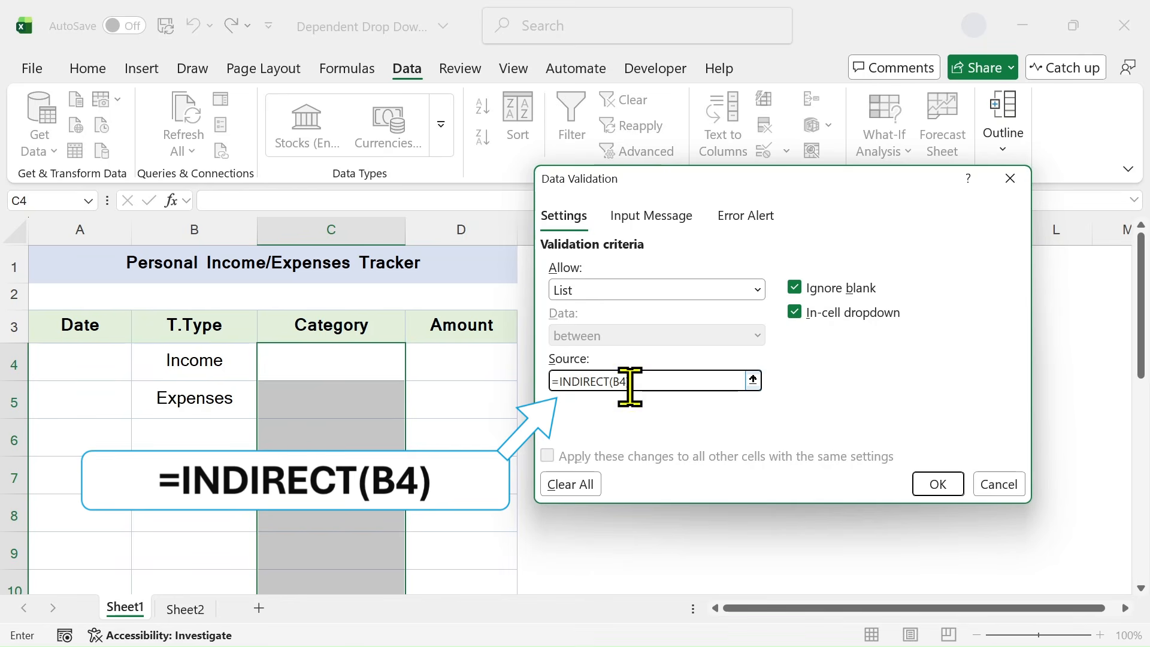
{"action": "left_click", "coordinate": [937, 484]}
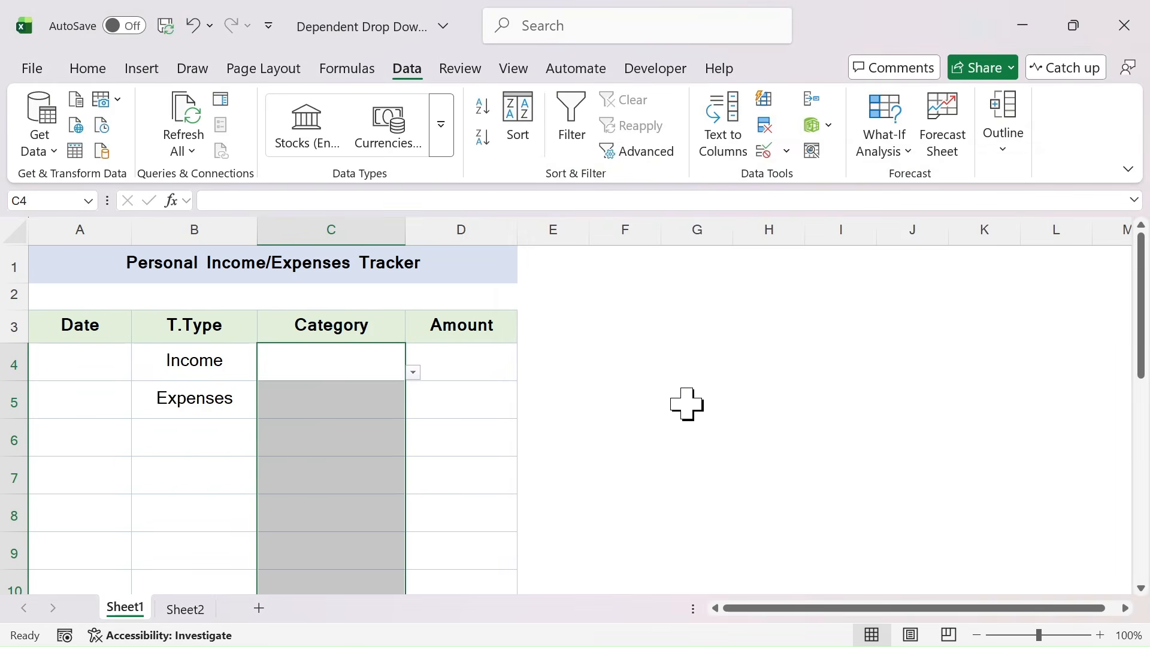
Choose Bank Interest in C4 and Education in C5 from the dependent Category lists.
{"action": "left_click", "coordinate": [341, 367]}
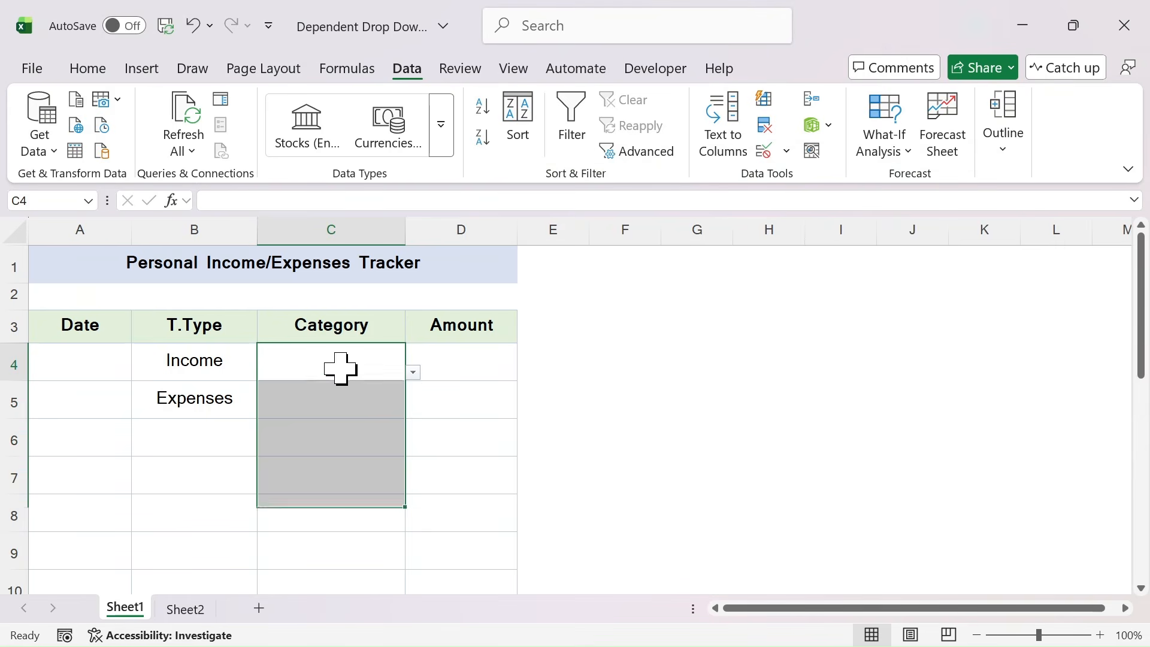
{"action": "left_click", "coordinate": [413, 373]}
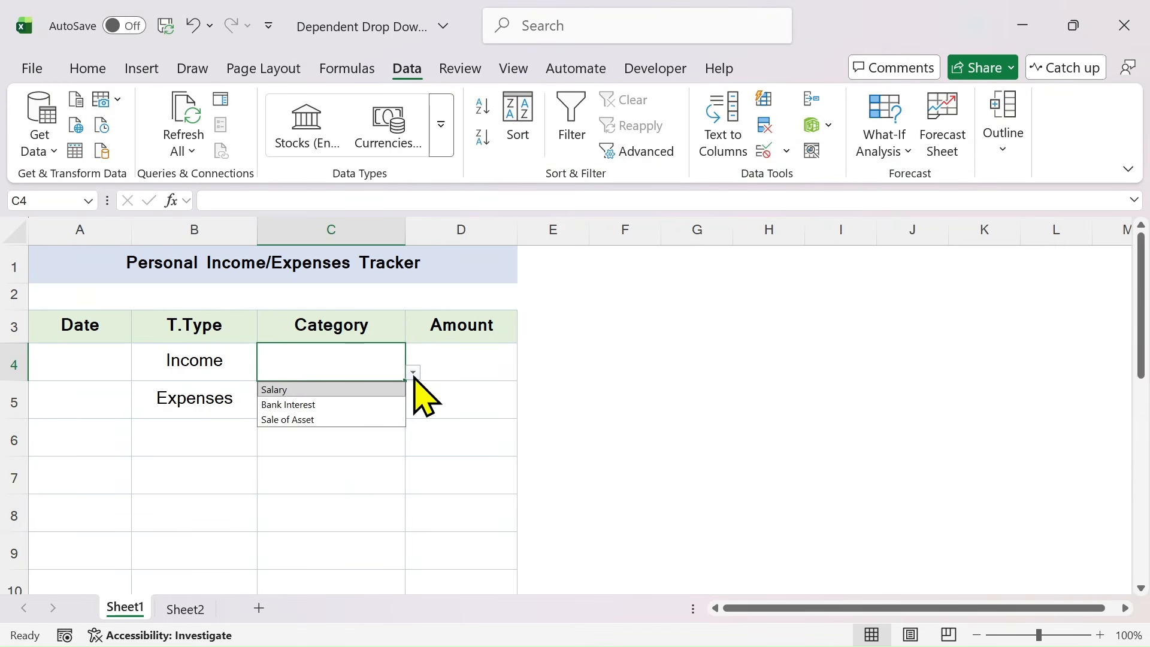
{"action": "left_click", "coordinate": [294, 410]}
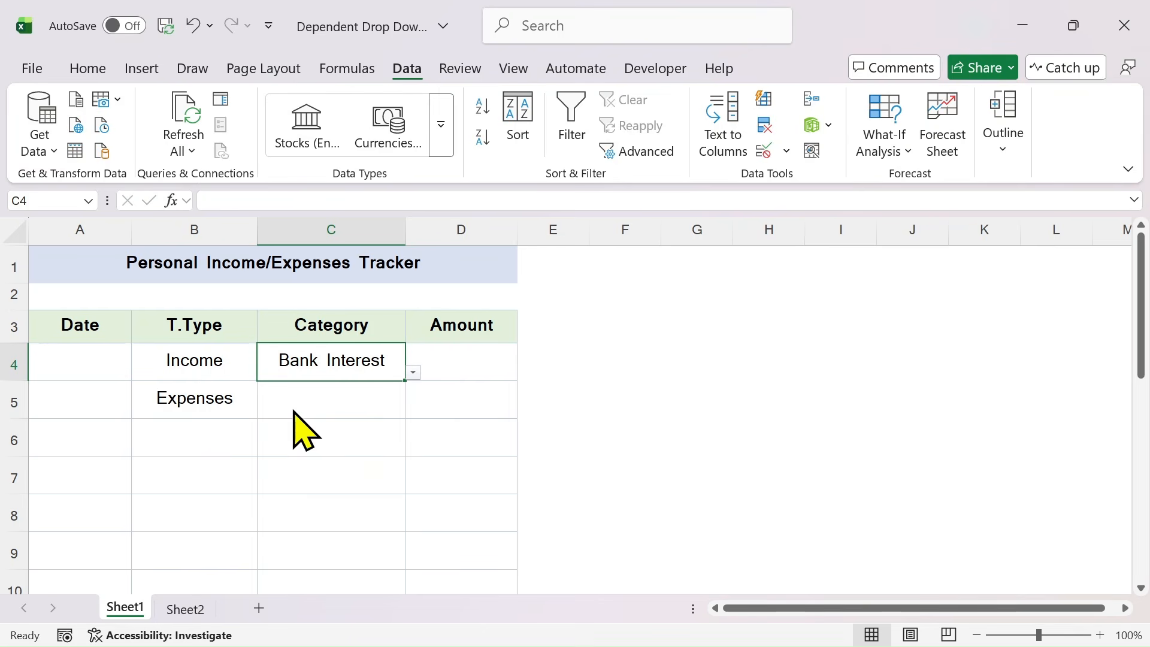
{"action": "left_click", "coordinate": [341, 409]}
{"action": "left_click", "coordinate": [413, 411]}
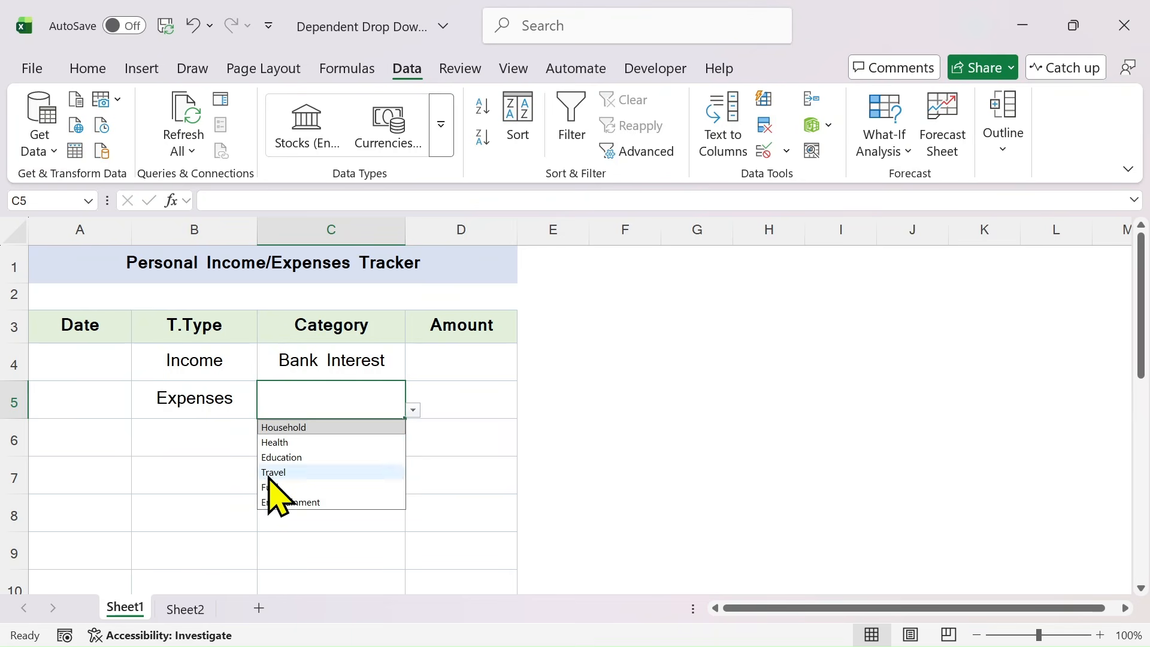
{"action": "left_click", "coordinate": [279, 458]}
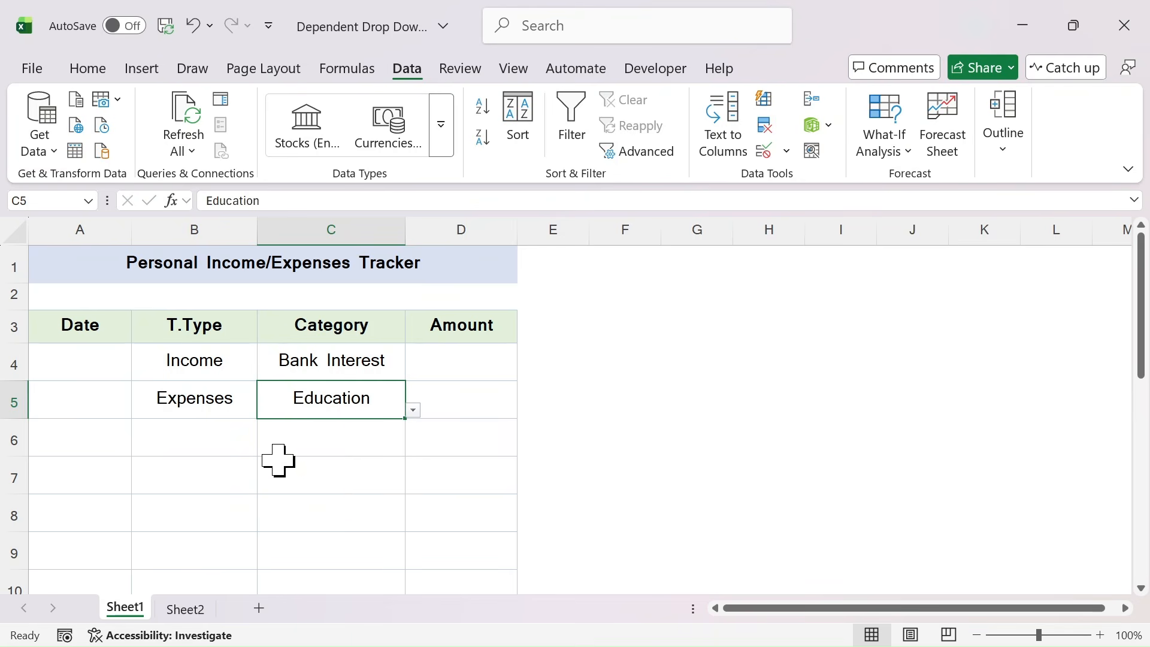
Fill row 6 from the drop-down lists with the type Income and the category Bank Interest.
{"action": "left_click", "coordinate": [217, 436]}
{"action": "left_click", "coordinate": [264, 448]}
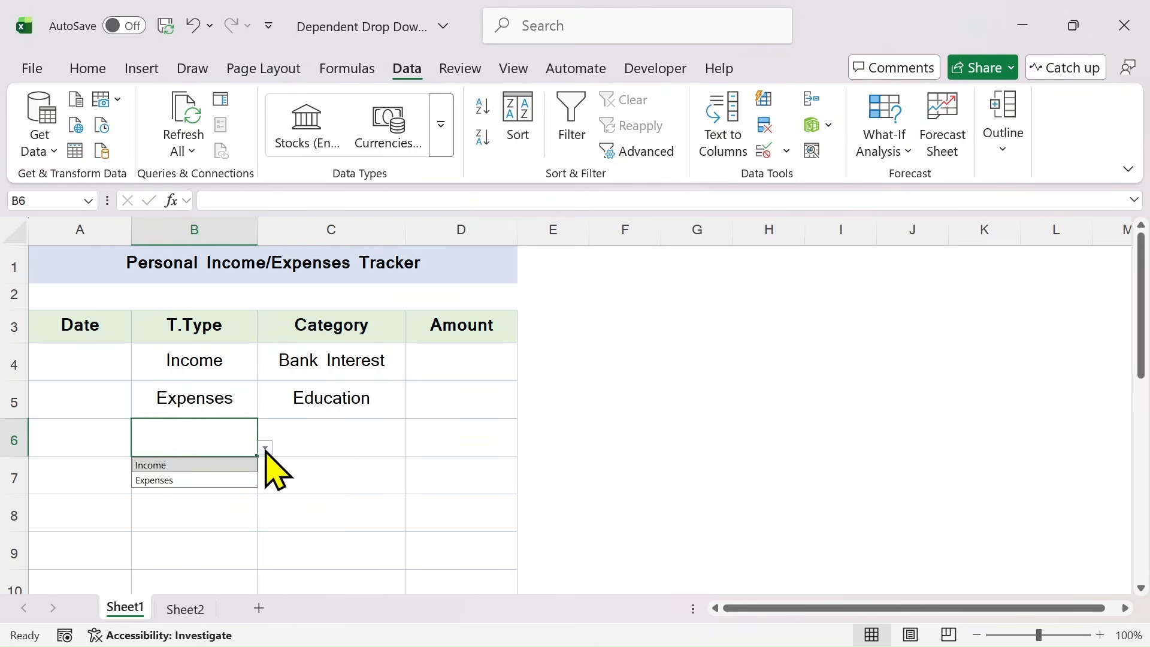
{"action": "left_click", "coordinate": [174, 465]}
{"action": "left_click", "coordinate": [334, 438]}
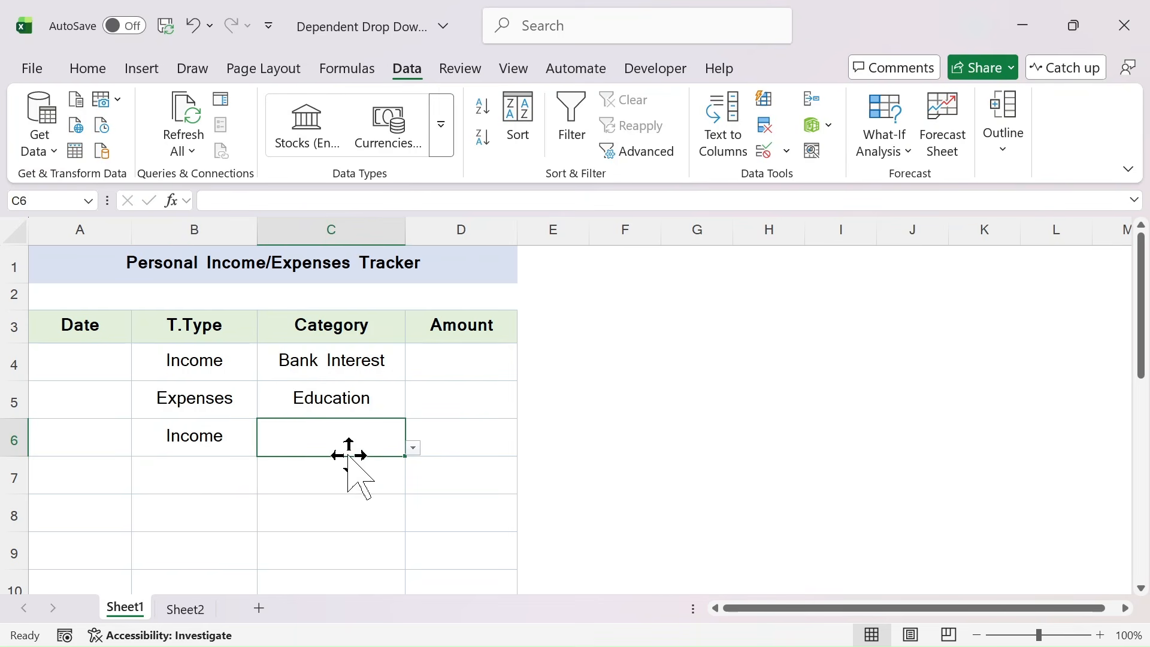
{"action": "left_click", "coordinate": [413, 449]}
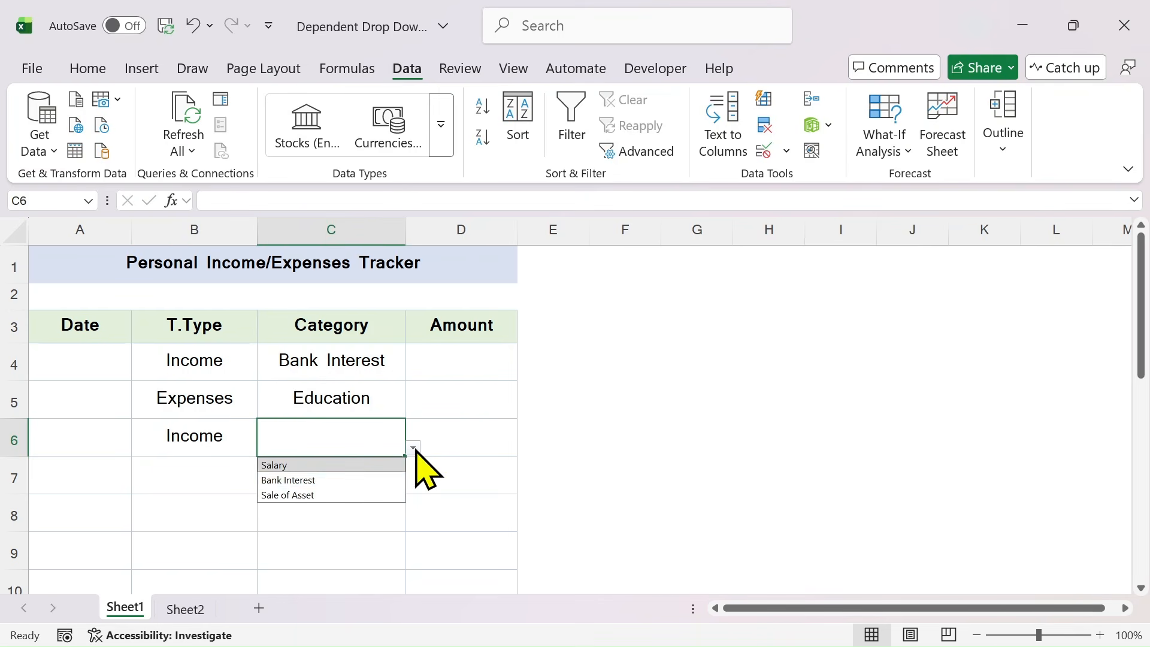
{"action": "left_click", "coordinate": [297, 480]}
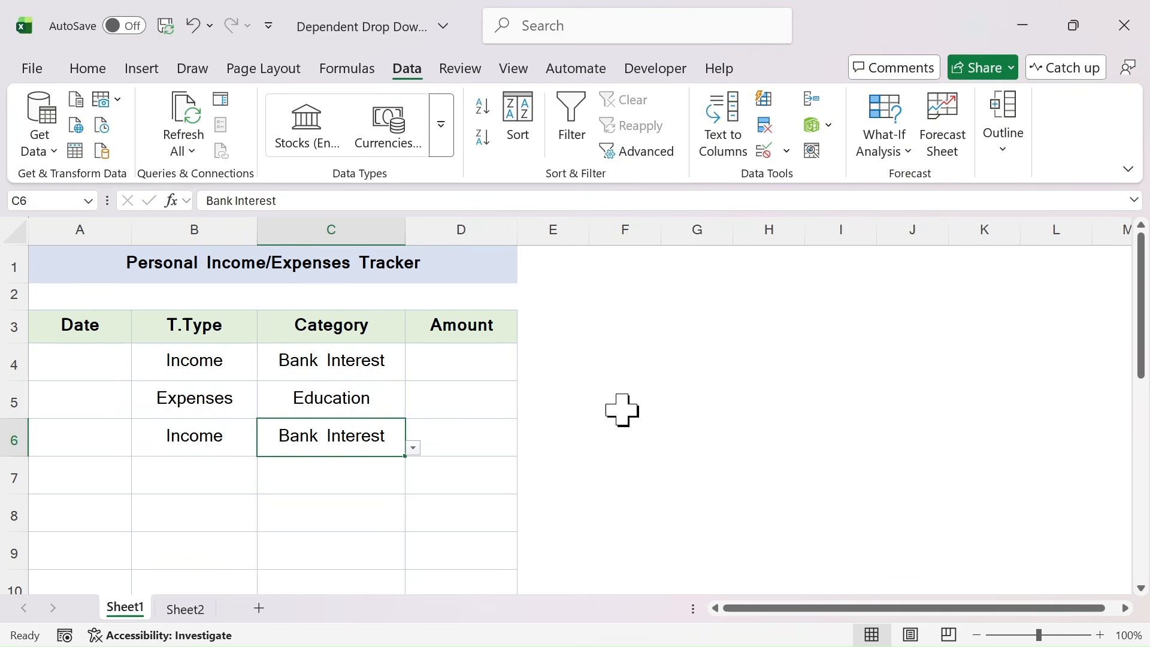
{"action": "left_click", "coordinate": [674, 404]}
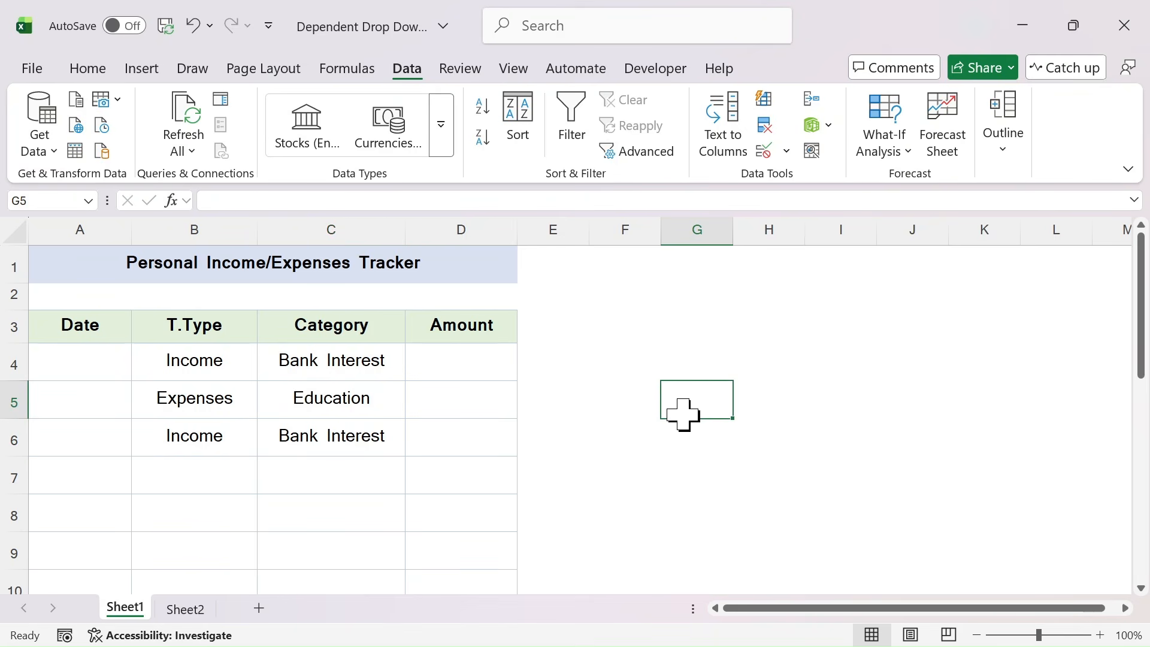